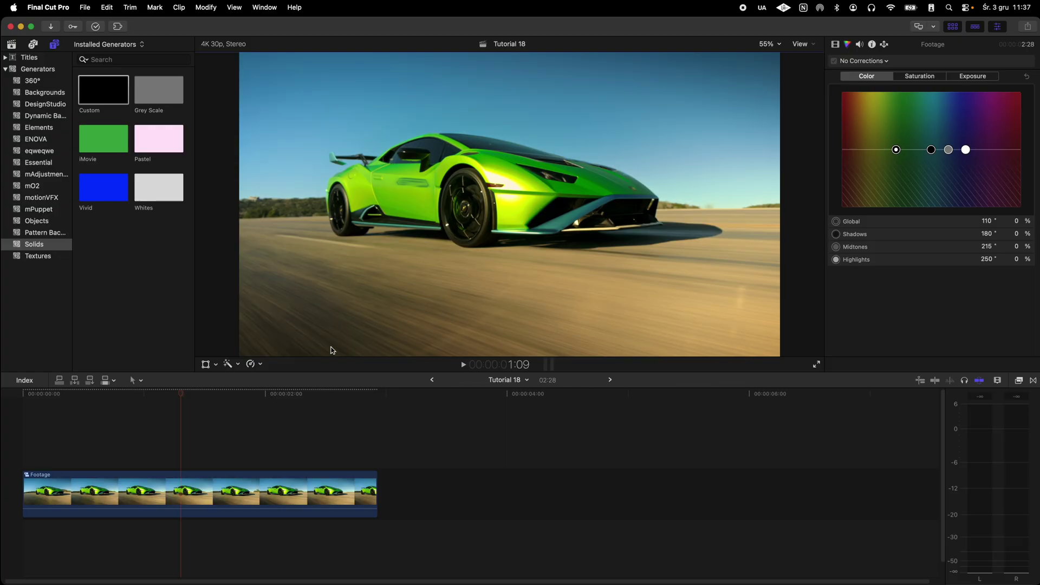
- Duplicate the Footage clip above the original and apply the mRotoAI effect from mExtension's mSoftware collection to the copy
{"action": "left_click", "coordinate": [191, 485]}
{"action": "left_click_drag", "start_coordinate": [191, 485], "coordinate": [171, 446]}
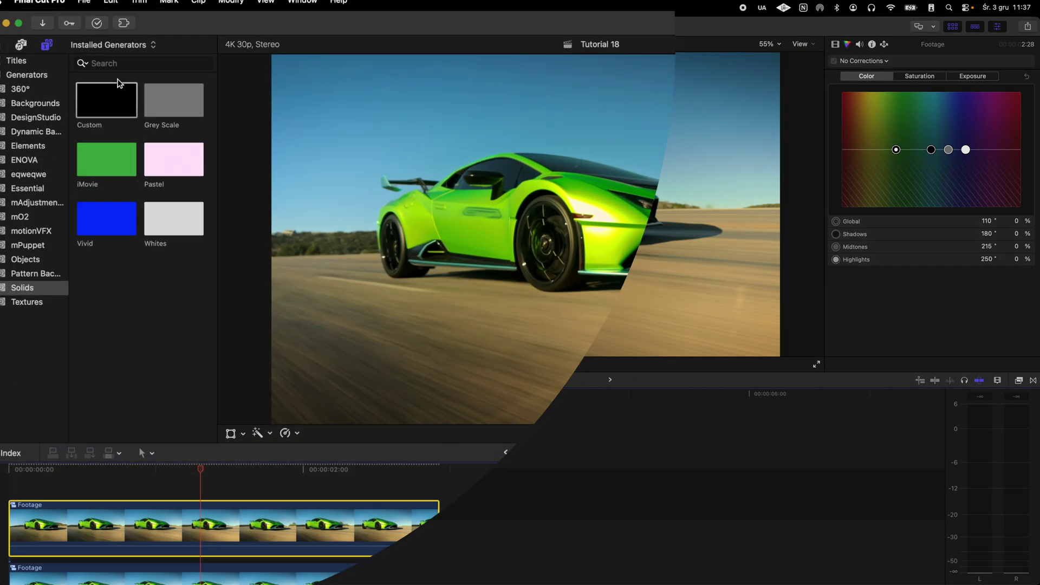
{"action": "left_click", "coordinate": [118, 26]}
{"action": "left_click", "coordinate": [135, 89]}
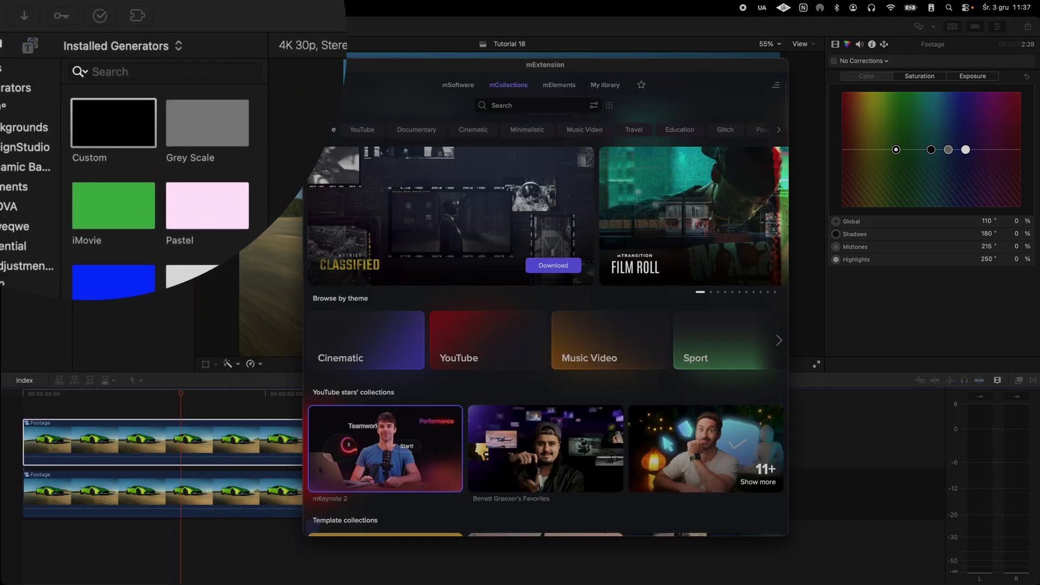
{"action": "left_click", "coordinate": [458, 85]}
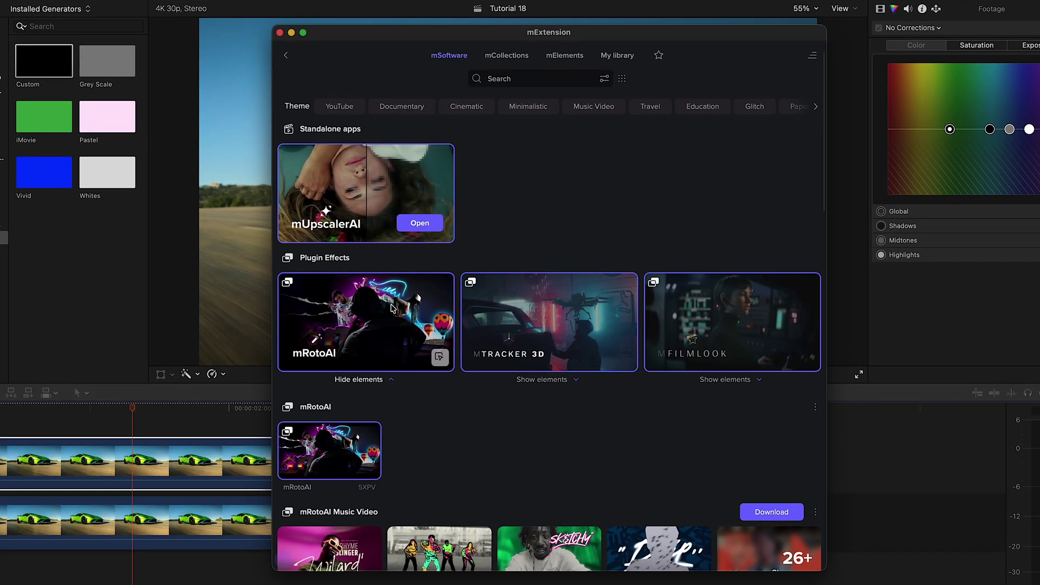
{"action": "left_click_drag", "start_coordinate": [391, 308], "coordinate": [161, 451]}
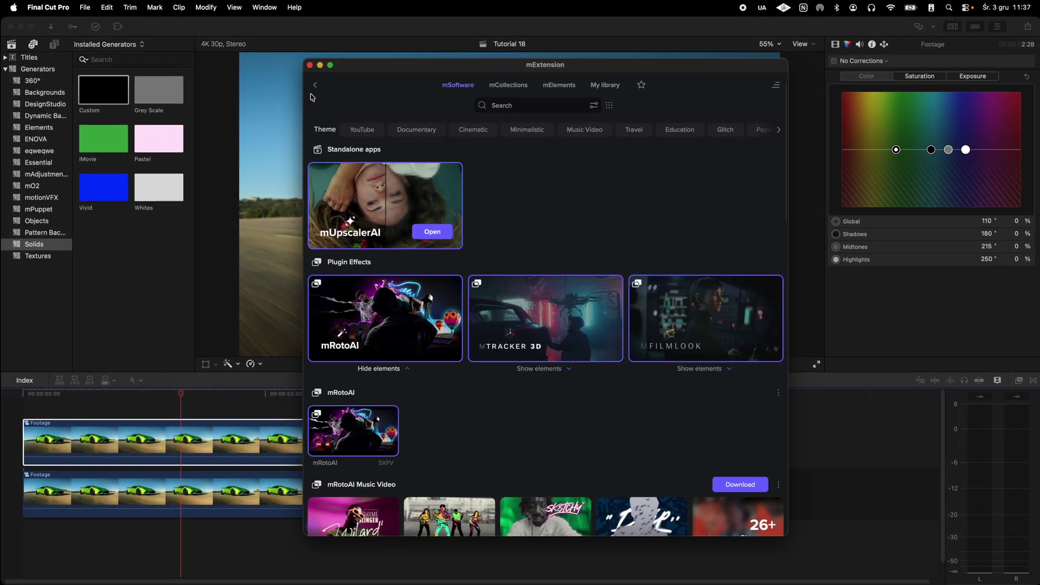
{"action": "left_click", "coordinate": [320, 65]}
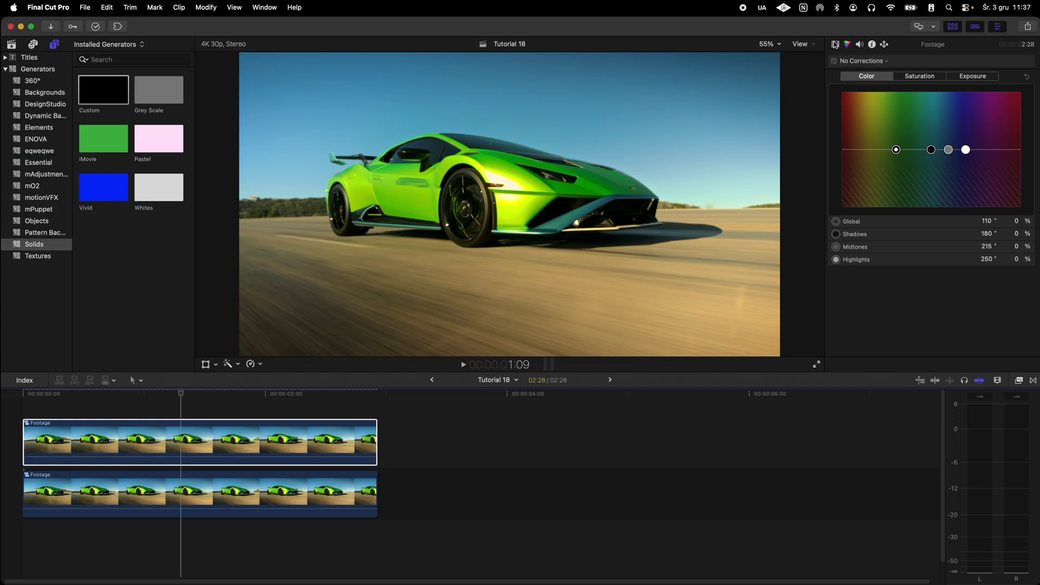
- Mask the car in the upper Footage clip with mRotoAI and erase the wheels from the mask
{"action": "left_click", "coordinate": [835, 44]}
{"action": "left_click", "coordinate": [615, 190]}
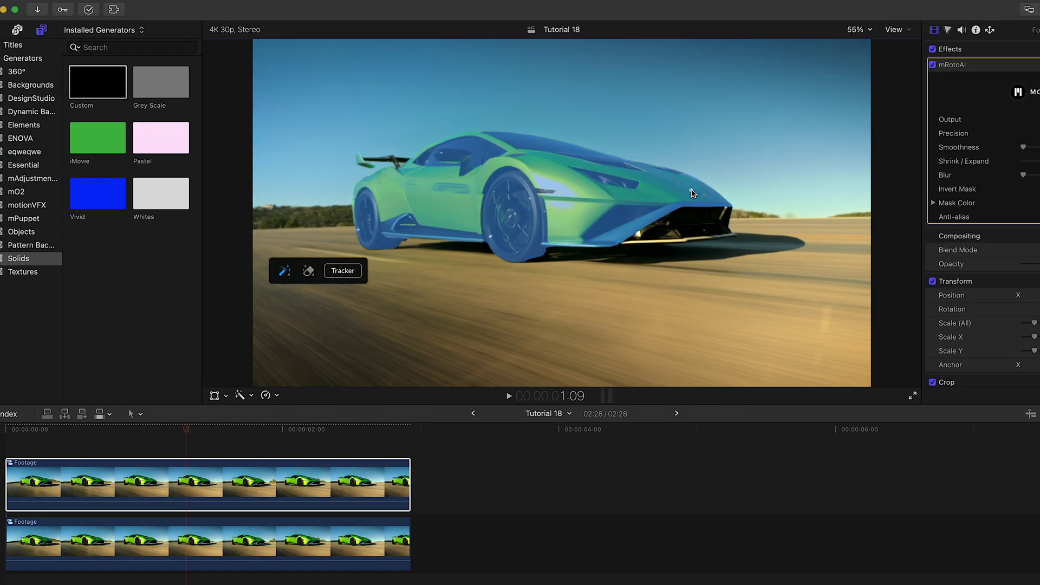
{"action": "left_click", "coordinate": [309, 271]}
{"action": "left_click", "coordinate": [521, 199]}
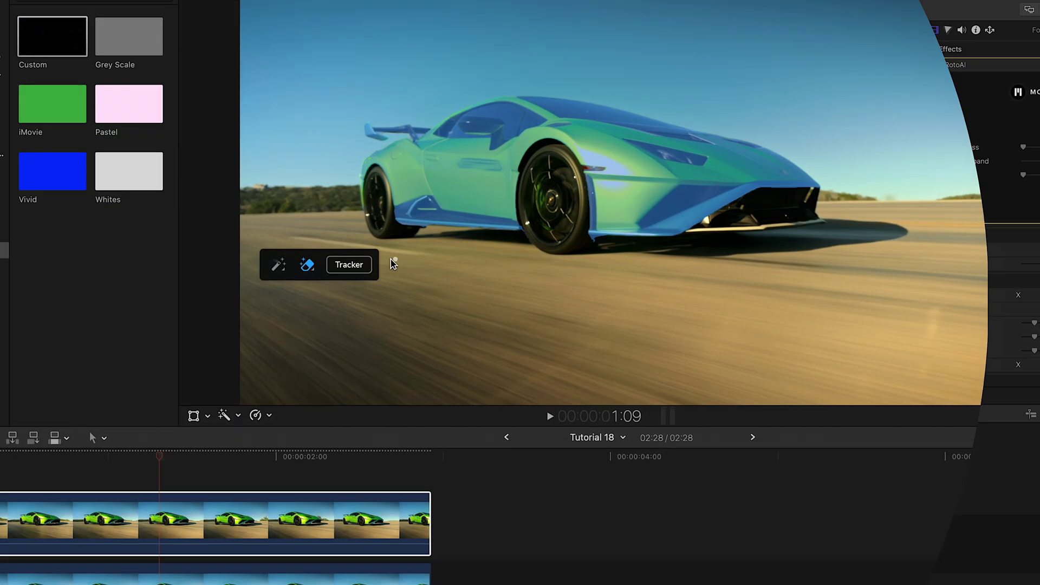
- Track the car mask in both directions through the clip and set the mRotoAI output to Masked Video
{"action": "left_click", "coordinate": [343, 271]}
{"action": "left_click", "coordinate": [300, 296]}
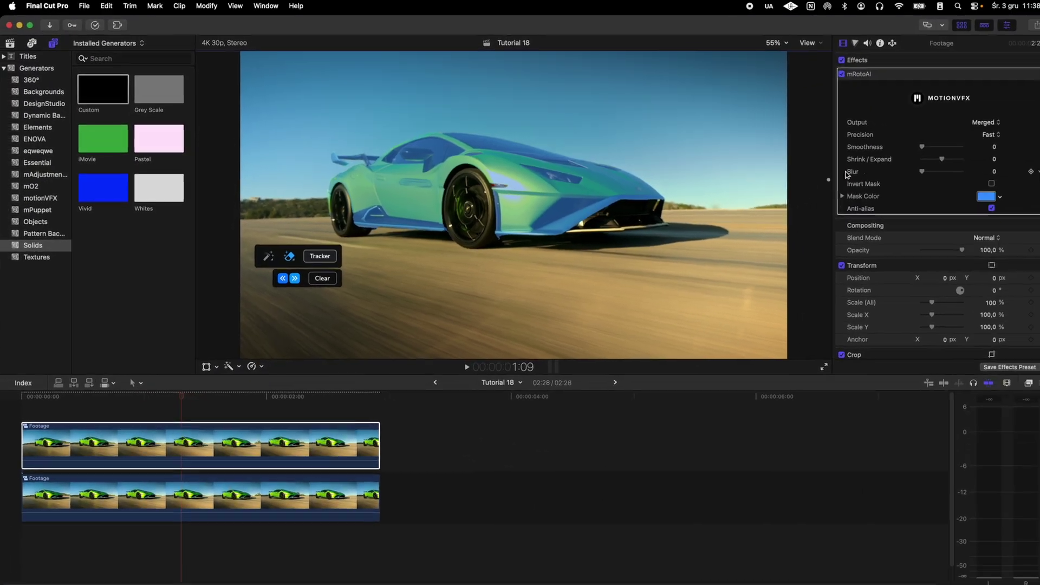
{"action": "left_click", "coordinate": [1039, 120]}
{"action": "left_click", "coordinate": [1039, 145]}
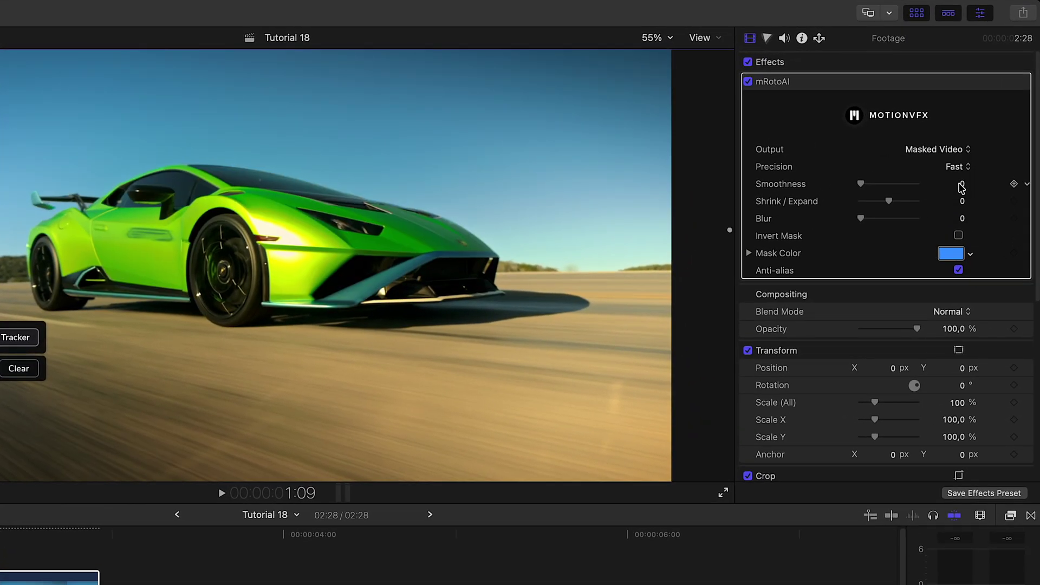
- Add Hue/Saturation Curves to the masked clip and raise the green range in Hue vs Hue to turn the car magenta
{"action": "left_click", "coordinate": [768, 37]}
{"action": "left_click", "coordinate": [785, 63]}
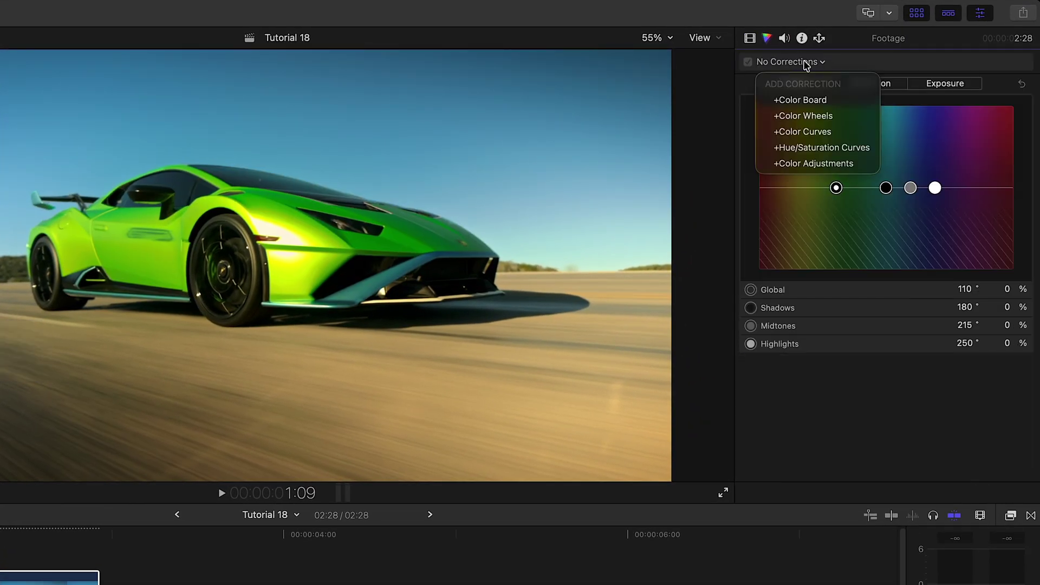
{"action": "left_click", "coordinate": [822, 145]}
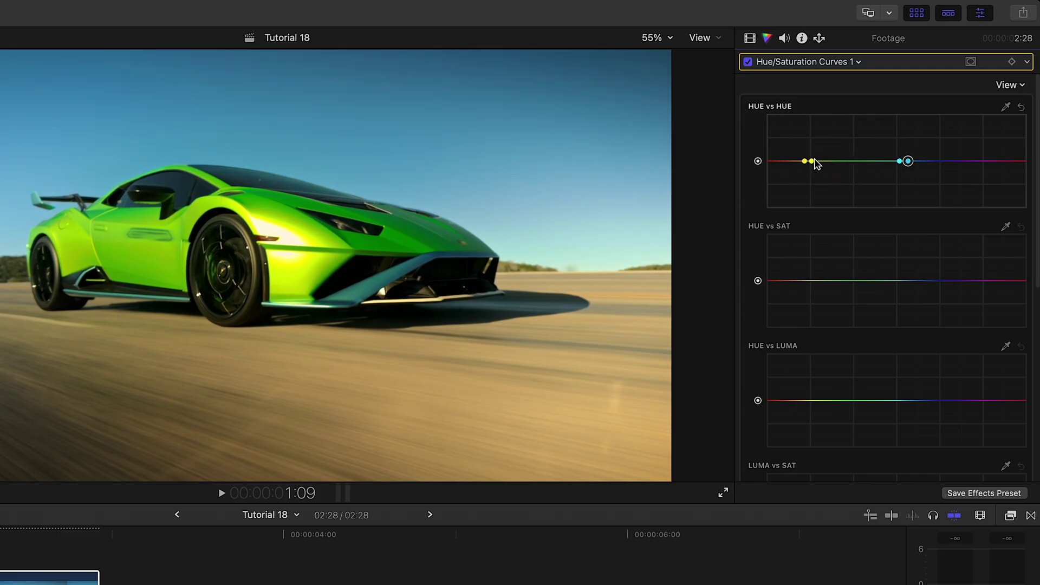
{"action": "left_click_drag", "start_coordinate": [816, 164], "coordinate": [818, 125]}
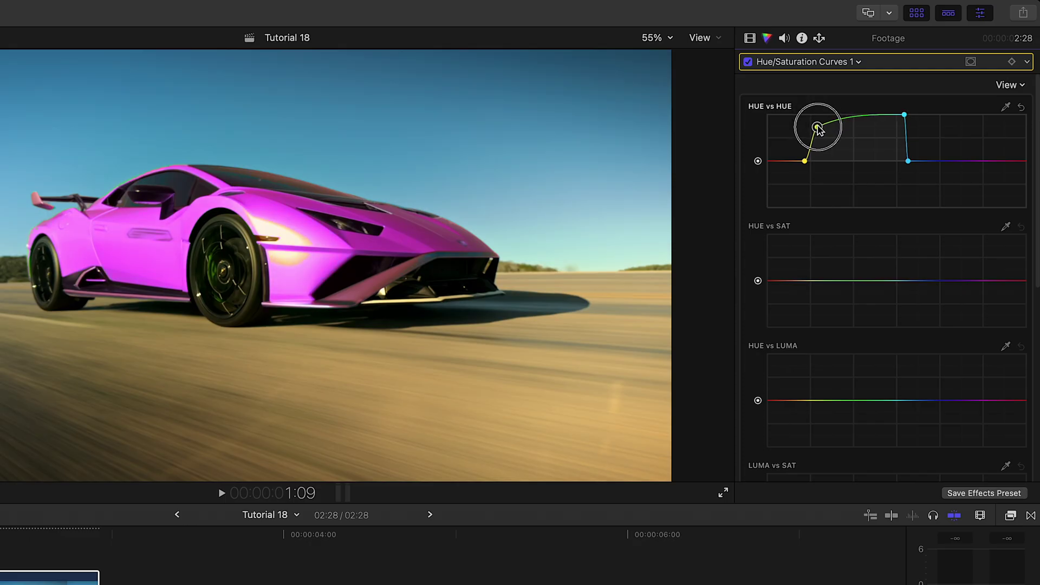
- Place a Custom solid above the Footage clips and cut off its excess length after 2:28
{"action": "left_click_drag", "start_coordinate": [96, 432], "coordinate": [182, 394]}
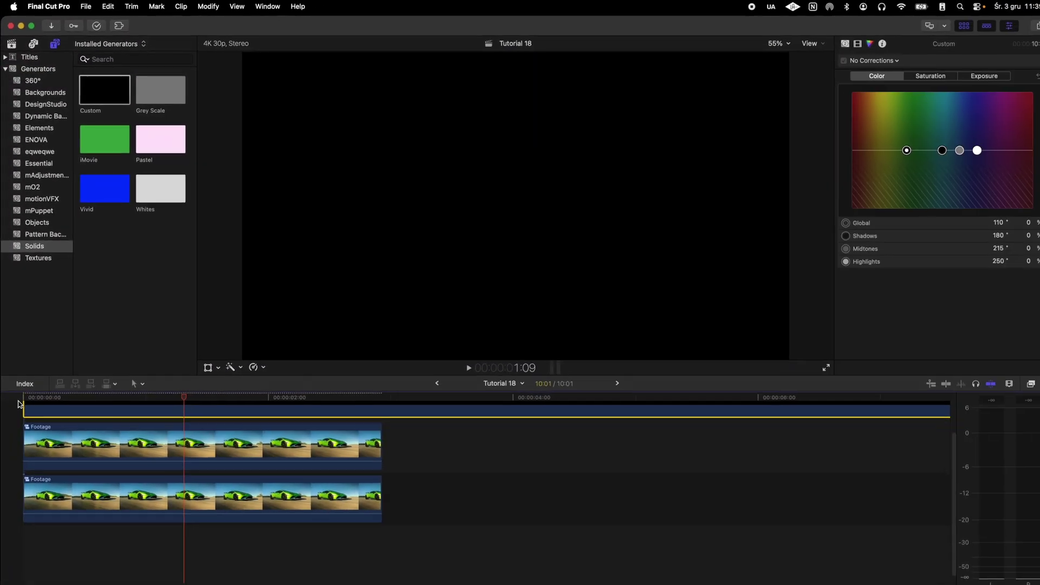
{"action": "left_click_drag", "start_coordinate": [322, 388], "coordinate": [379, 388]}
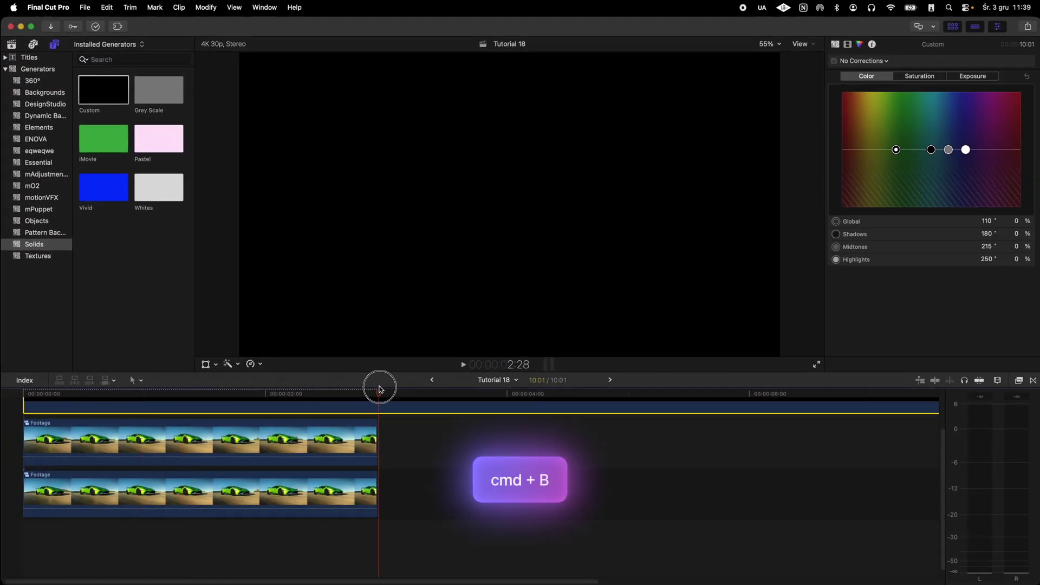
{"action": "key", "text": "super+b"}
{"action": "left_click_drag", "start_coordinate": [395, 426], "coordinate": [456, 534]}
{"action": "key", "text": "Delete"}
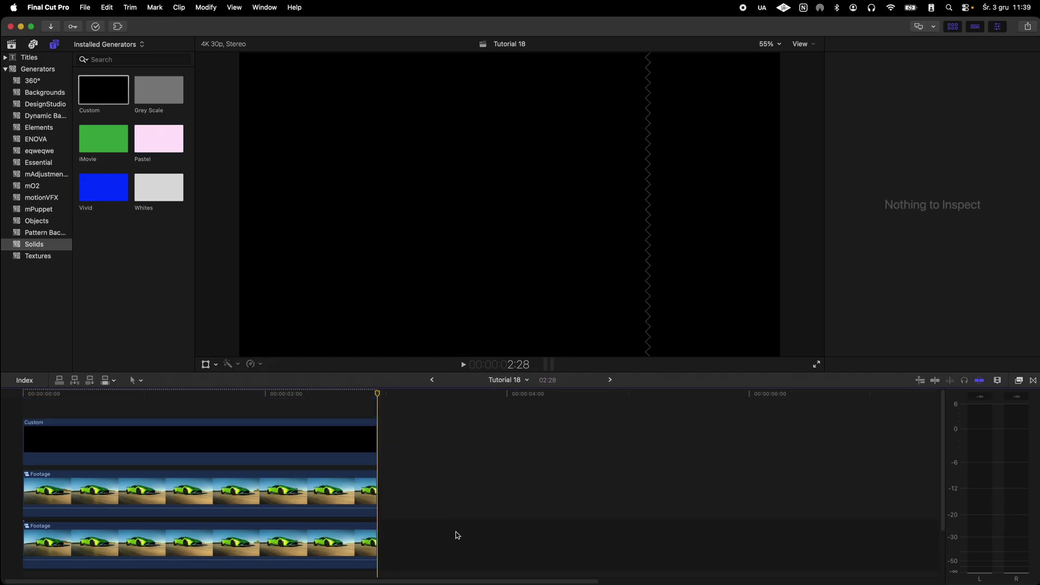
- Duplicate the black Custom solid onto the track above and change the copy's color to white
{"action": "left_click_drag", "start_coordinate": [186, 450], "coordinate": [188, 426]}
{"action": "left_click", "coordinate": [835, 46]}
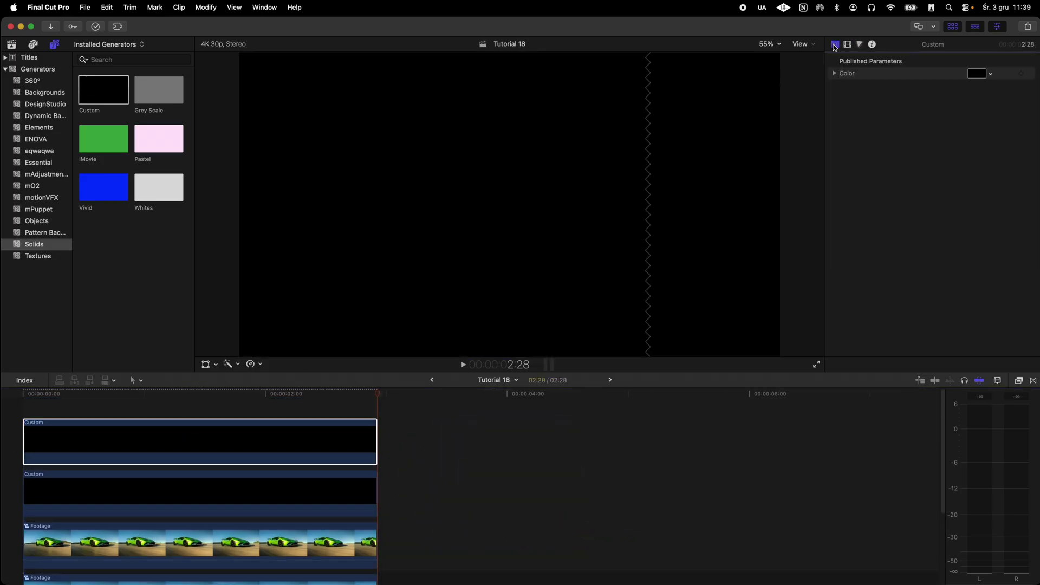
{"action": "left_click", "coordinate": [978, 73]}
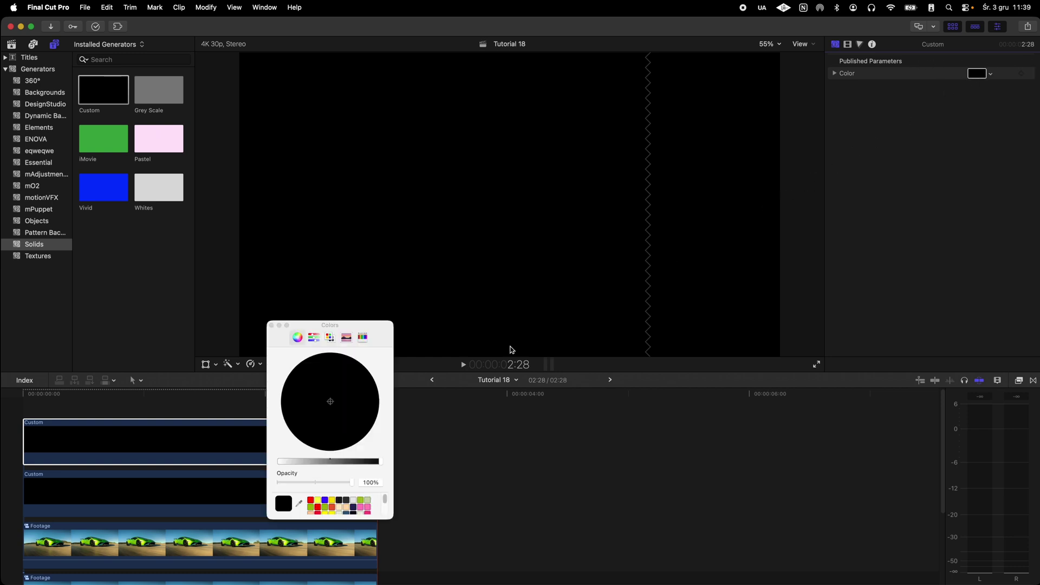
{"action": "left_click_drag", "start_coordinate": [313, 461], "coordinate": [277, 461]}
{"action": "left_click_drag", "start_coordinate": [284, 327], "coordinate": [449, 144]}
{"action": "left_click", "coordinate": [437, 141]}
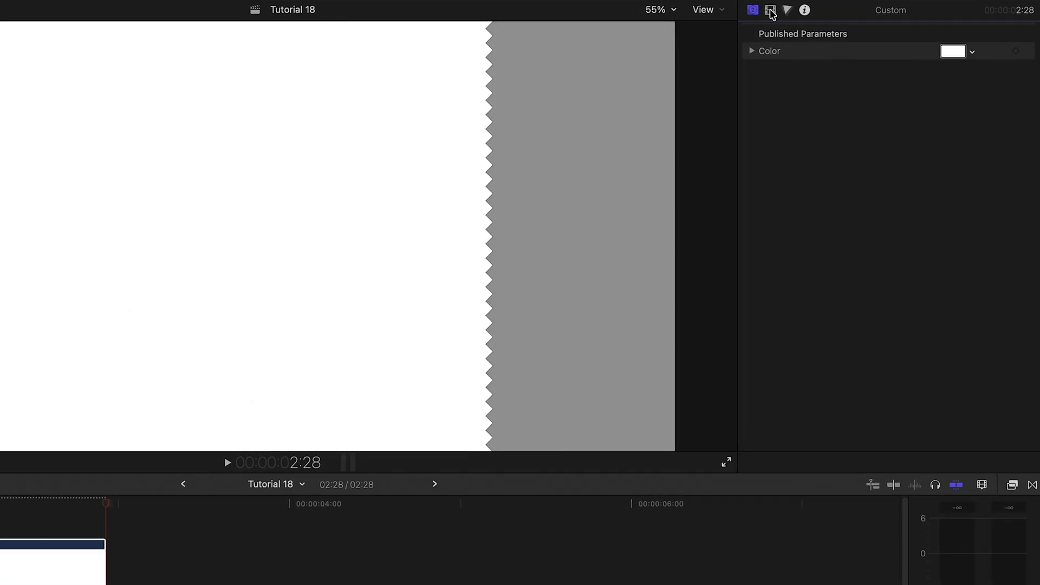
- Set a Left crop keyframe of 0 px on the white solid at 2:28
{"action": "left_click", "coordinate": [848, 45]}
{"action": "left_click_drag", "start_coordinate": [968, 251], "coordinate": [968, 254]}
{"action": "left_click", "coordinate": [1015, 249]}
{"action": "left_click", "coordinate": [958, 250]}
{"action": "type", "text": "0"}
{"action": "key", "text": "Return"}
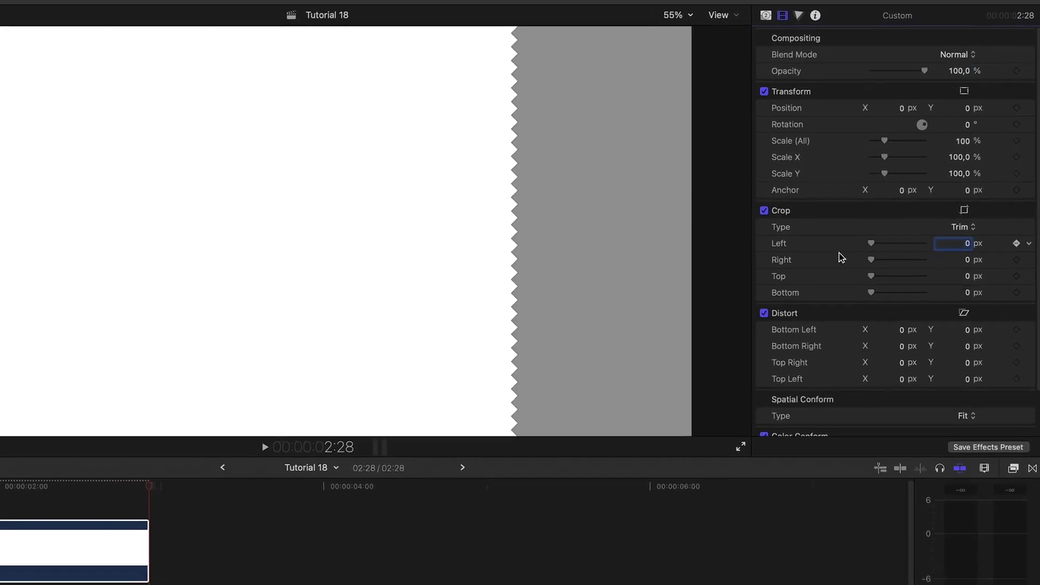
- Set the white solid's Left crop to 3840 px at the start of the clip and preview the wipe
{"action": "left_click", "coordinate": [302, 392]}
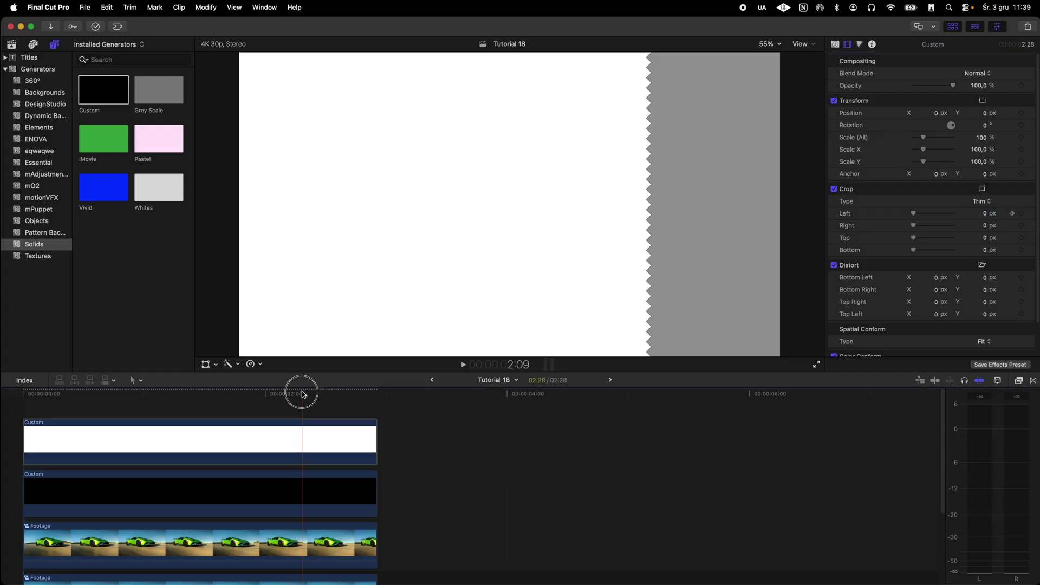
{"action": "left_click", "coordinate": [29, 395]}
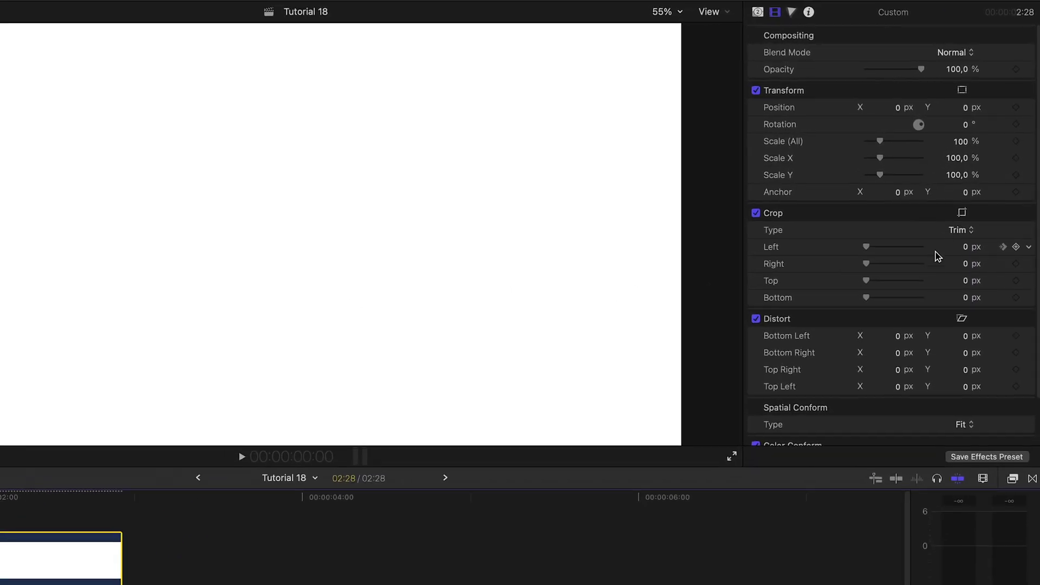
{"action": "left_click", "coordinate": [958, 247]}
{"action": "type", "text": "3840"}
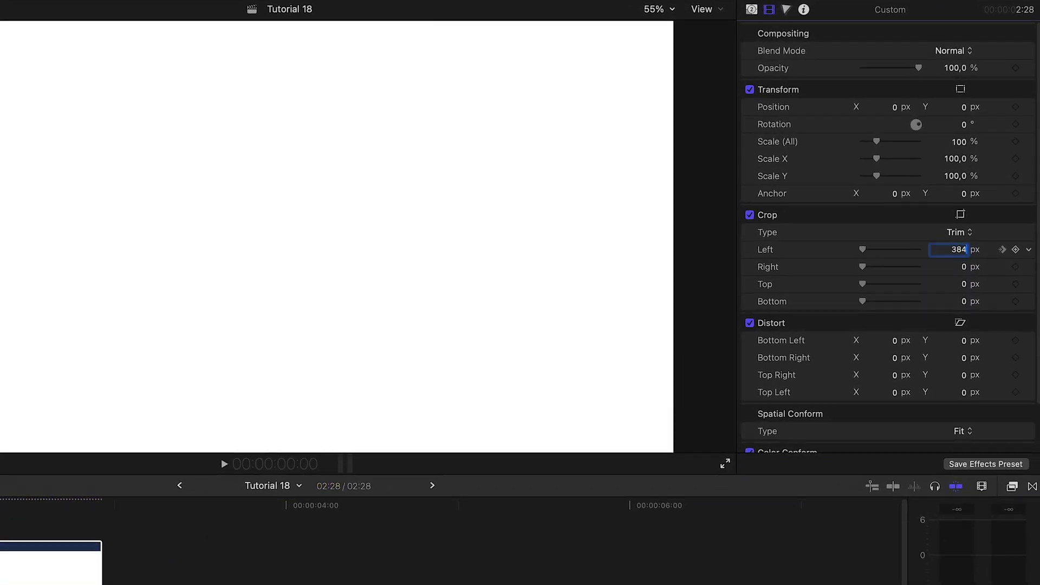
{"action": "key", "text": "Return"}
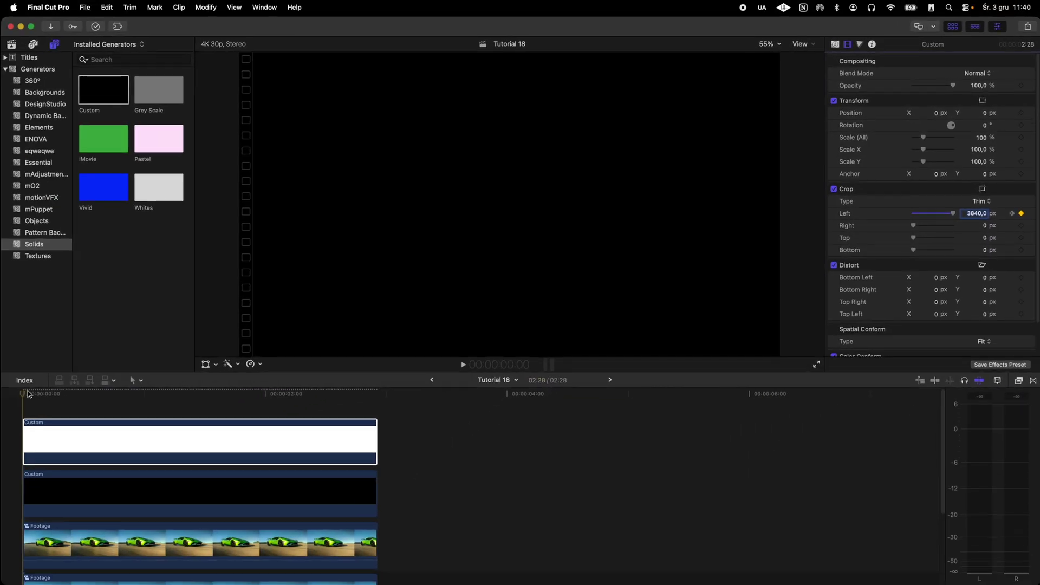
{"action": "left_click_drag", "start_coordinate": [0, 402], "coordinate": [195, 400]}
- Move the white solid's end Trim keyframe to just before the two-second mark in its video animation, then hide the animation
{"action": "right_click", "coordinate": [228, 430]}
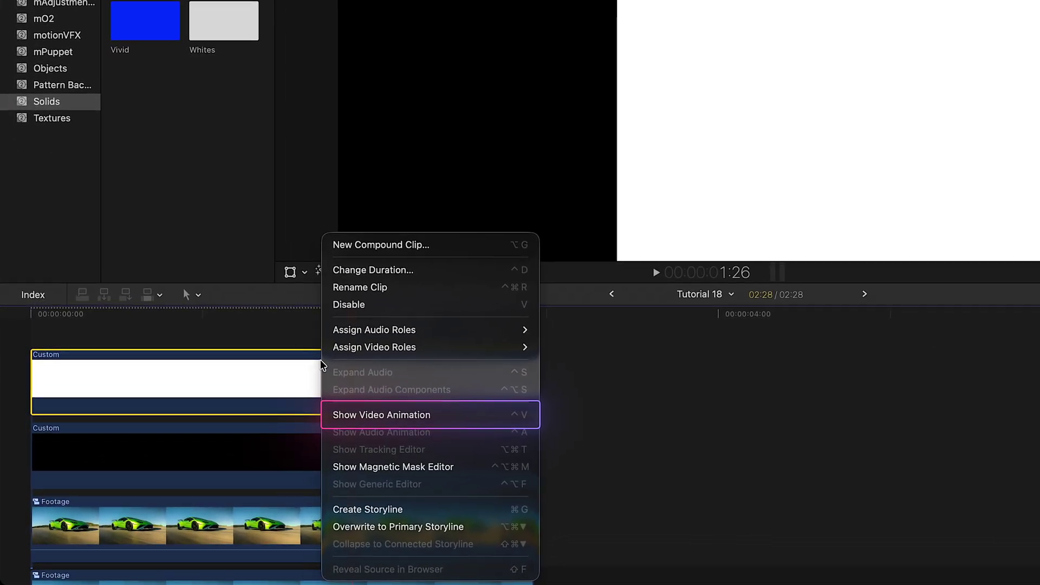
{"action": "left_click", "coordinate": [406, 415]}
{"action": "left_click", "coordinate": [477, 402]}
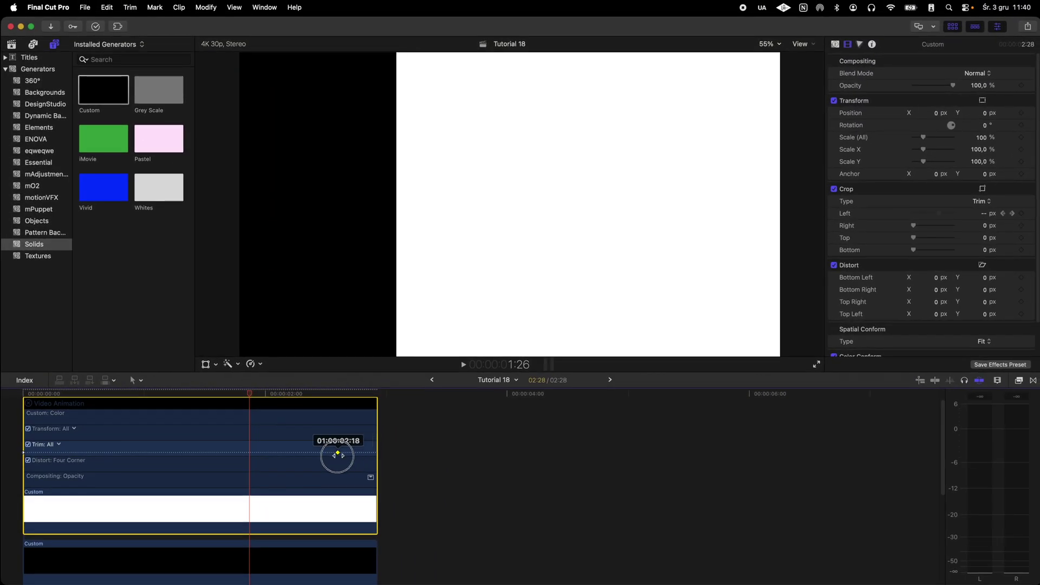
{"action": "left_click_drag", "start_coordinate": [337, 454], "coordinate": [263, 454]}
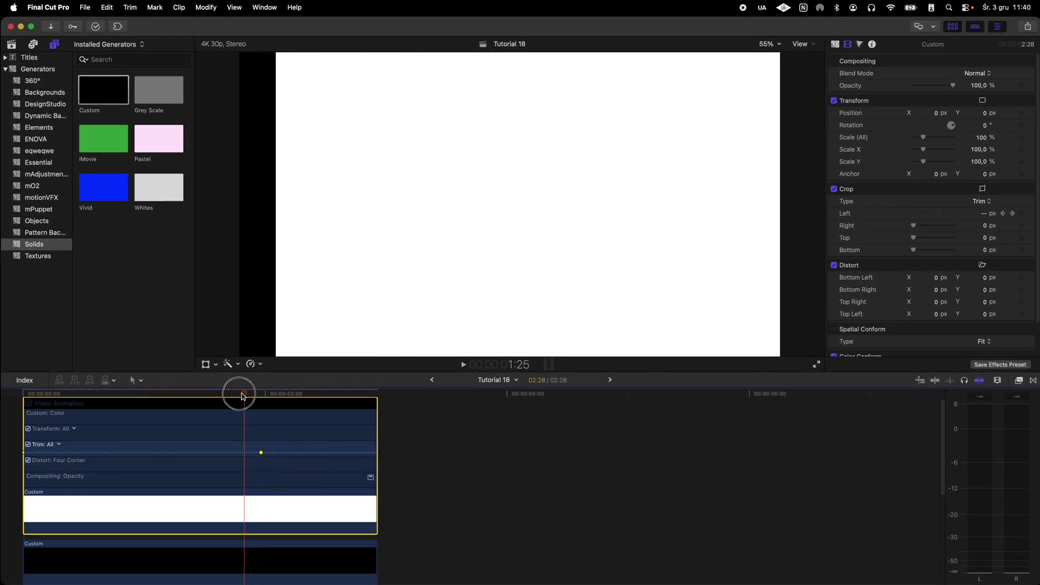
{"action": "left_click_drag", "start_coordinate": [242, 396], "coordinate": [273, 390]}
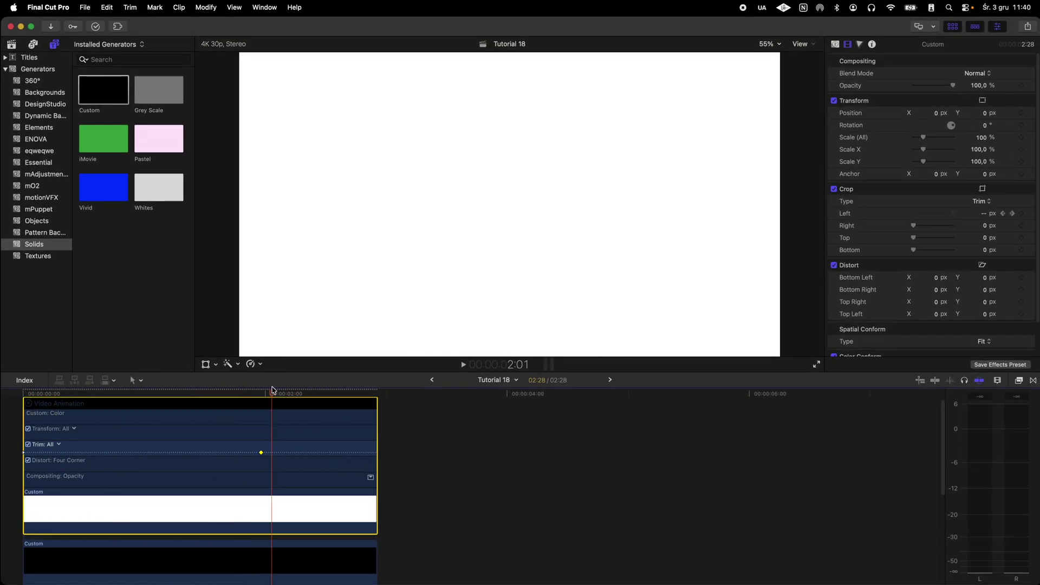
{"action": "scroll", "coordinate": [200, 406], "scroll_direction": "up", "scroll_amount": 1}
{"action": "left_click", "coordinate": [29, 413]}
- Convert the animated white solid into a compound clip named White
{"action": "right_click", "coordinate": [193, 518]}
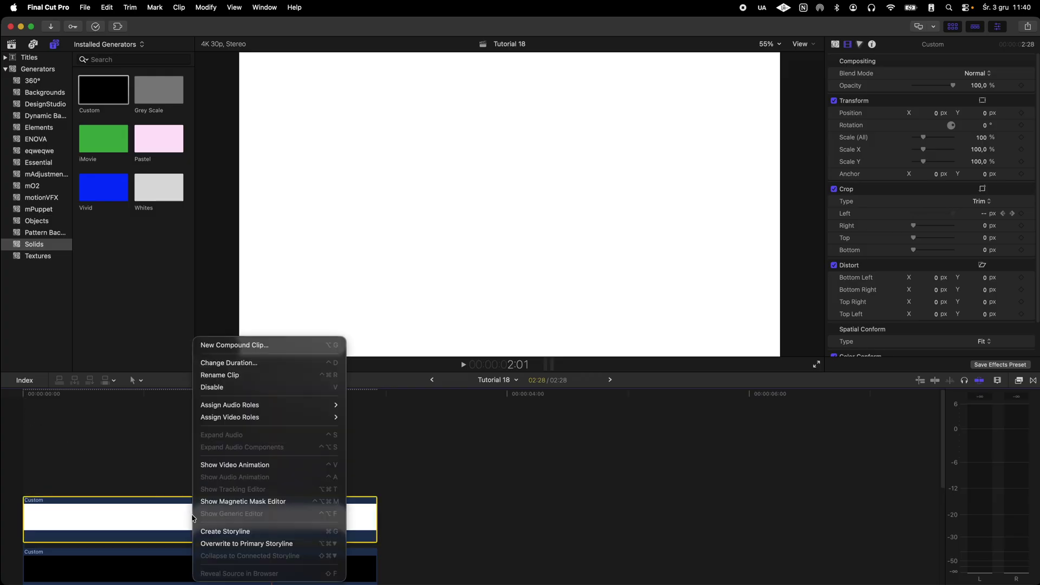
{"action": "left_click", "coordinate": [278, 345]}
{"action": "type", "text": "White"}
{"action": "key", "text": "Return"}
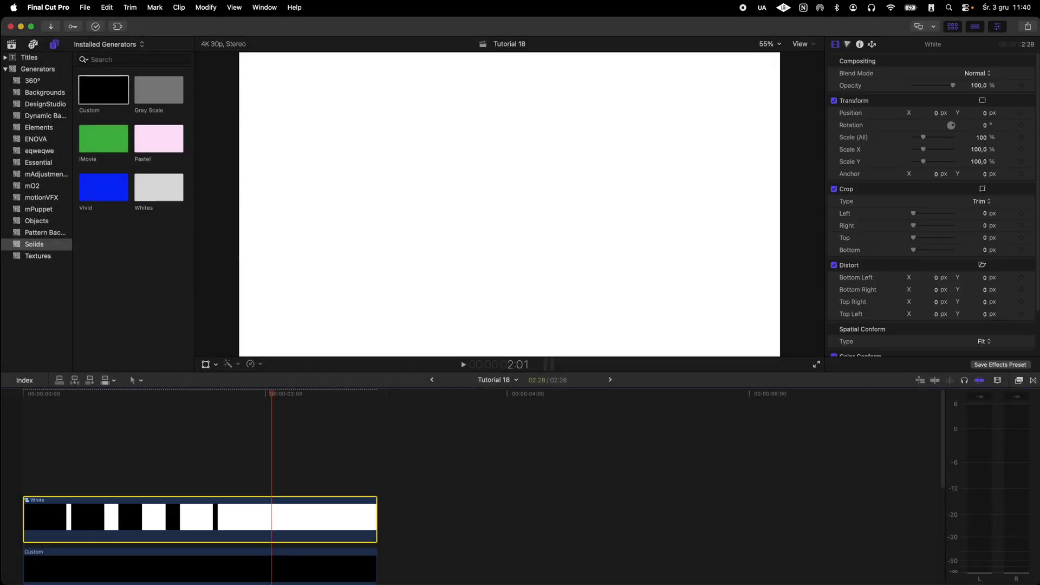
- Combine the White compound clip and the black Custom solid into a compound clip named Mask
{"action": "left_click_drag", "start_coordinate": [211, 423], "coordinate": [249, 548]}
{"action": "right_click", "coordinate": [251, 547]}
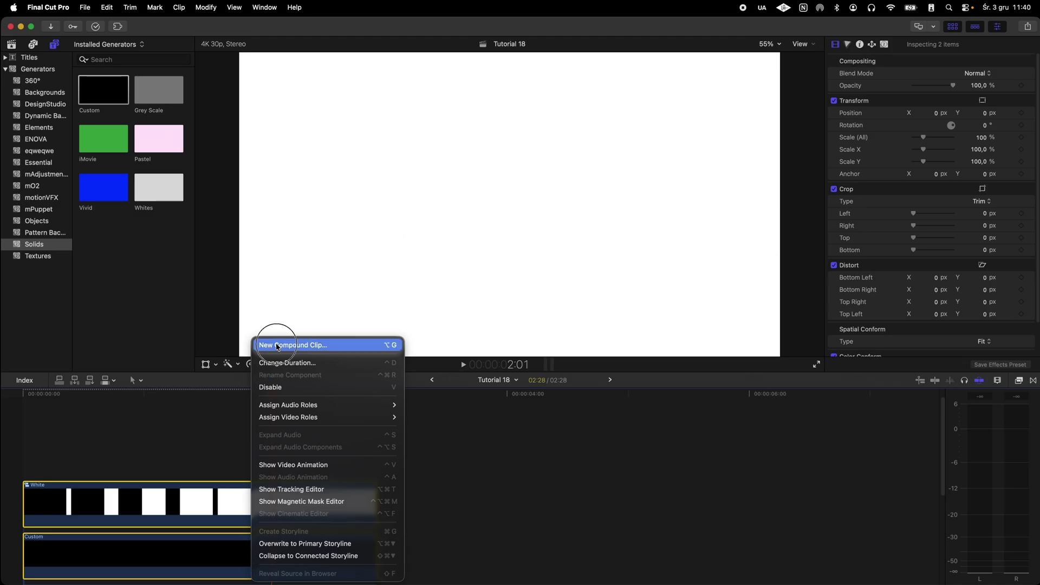
{"action": "left_click", "coordinate": [275, 345]}
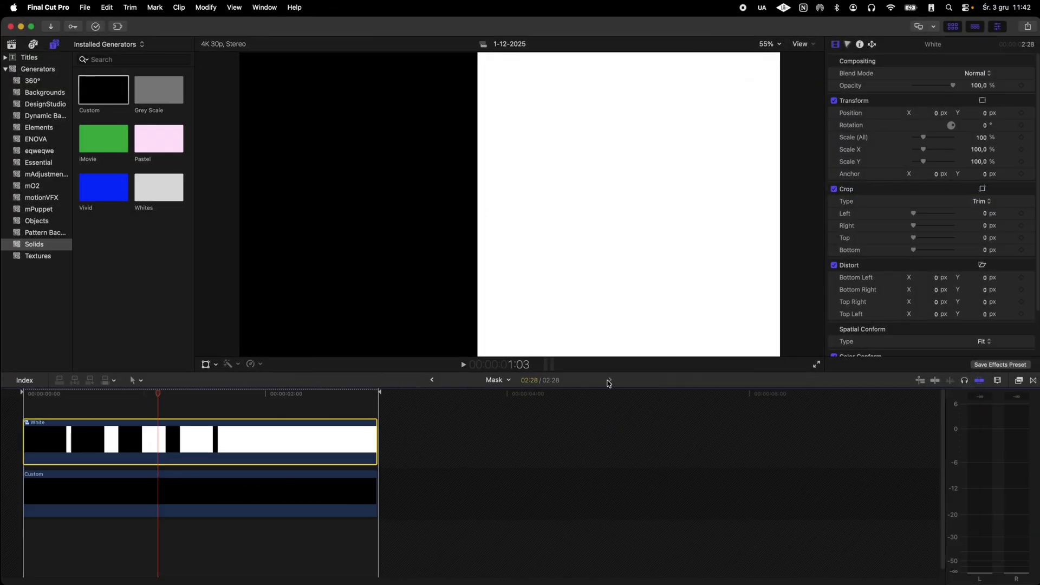
- Find the Underwater video effect and apply it to the White clip inside the Mask compound clip
{"action": "left_click", "coordinate": [1012, 381]}
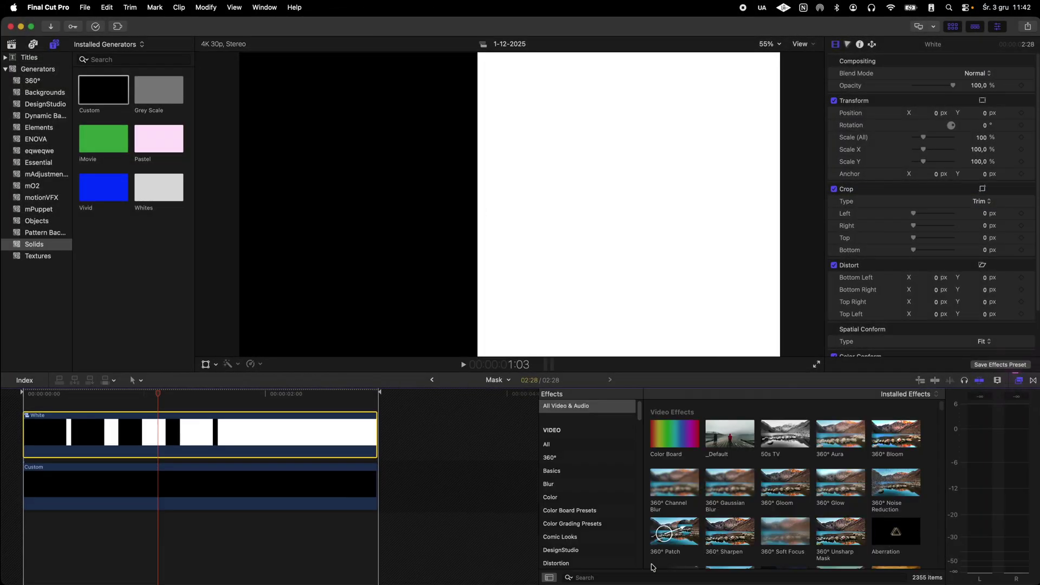
{"action": "type", "text": "underwater"}
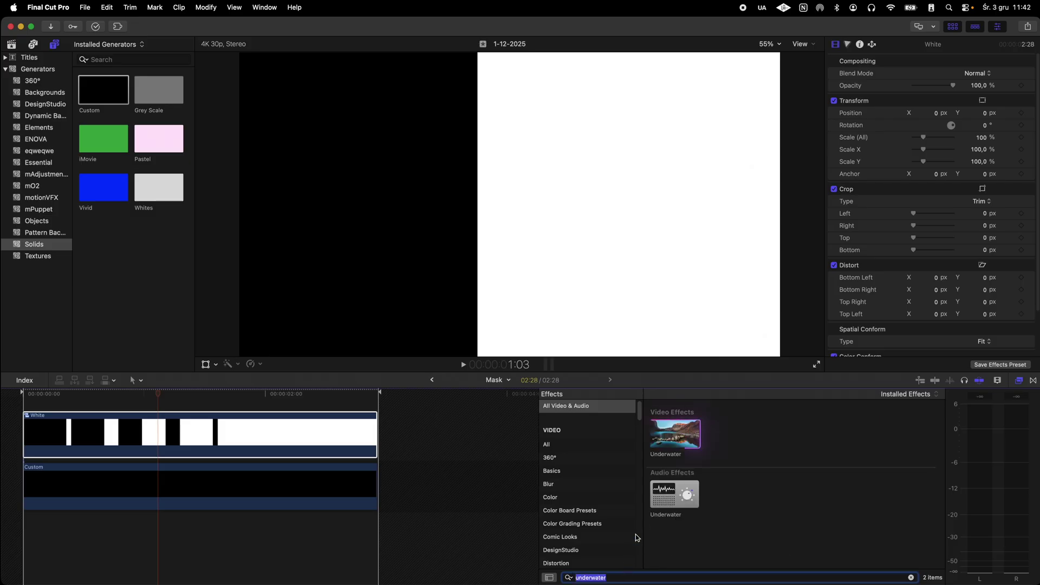
{"action": "left_click_drag", "start_coordinate": [674, 433], "coordinate": [165, 438]}
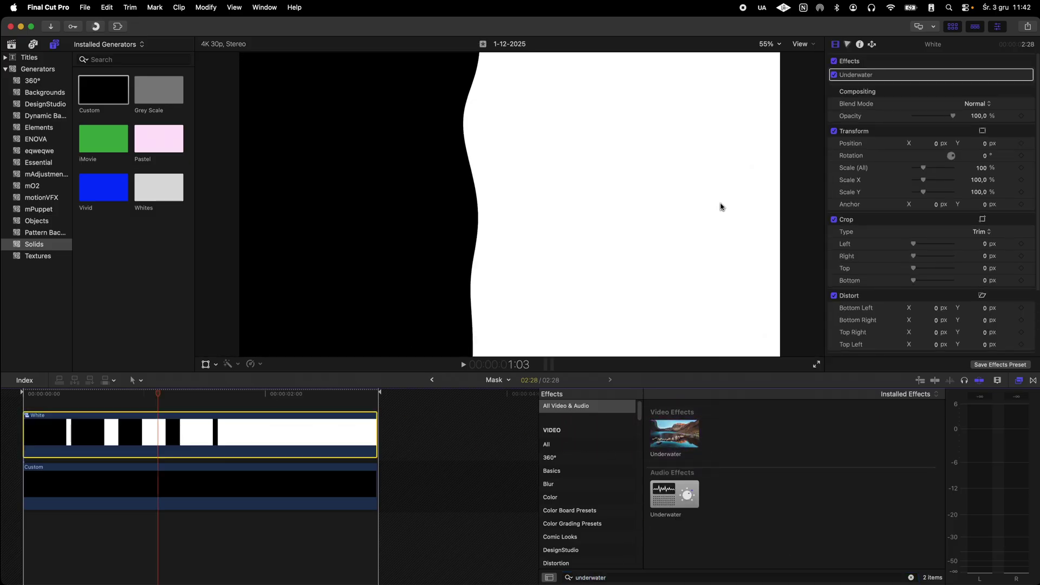
- Set the Underwater effect's Size to 1.38, Speed to 21.26 and Refraction to 159 on the White clip
{"action": "left_click", "coordinate": [1017, 75]}
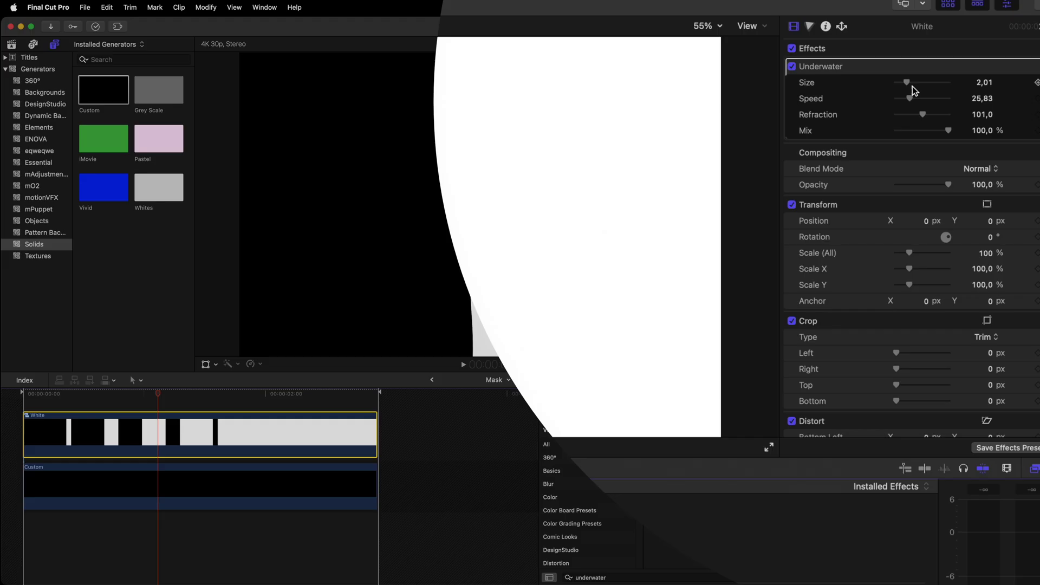
{"action": "left_click", "coordinate": [919, 87]}
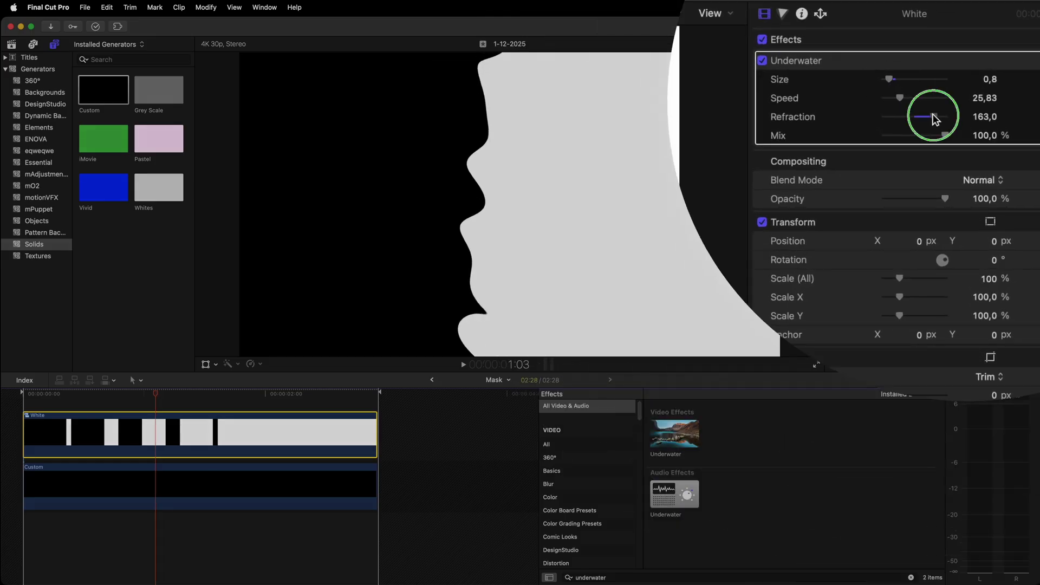
{"action": "left_click_drag", "start_coordinate": [904, 100], "coordinate": [895, 79]}
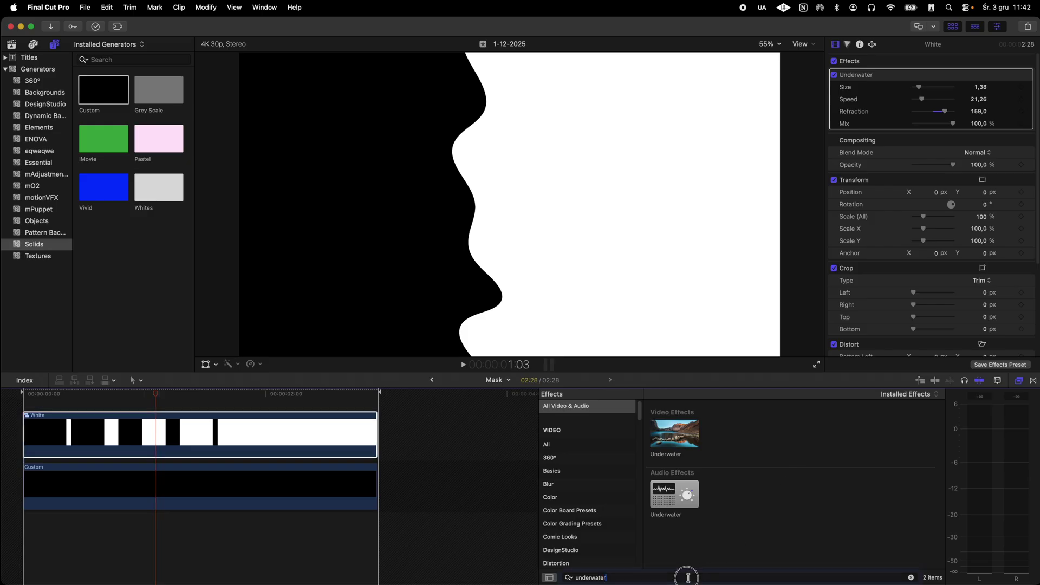
- Find the Water Pane video effect, apply it to the White clip and set its Vignette Size and Darken Vignette to 0
{"action": "type", "text": "water"}
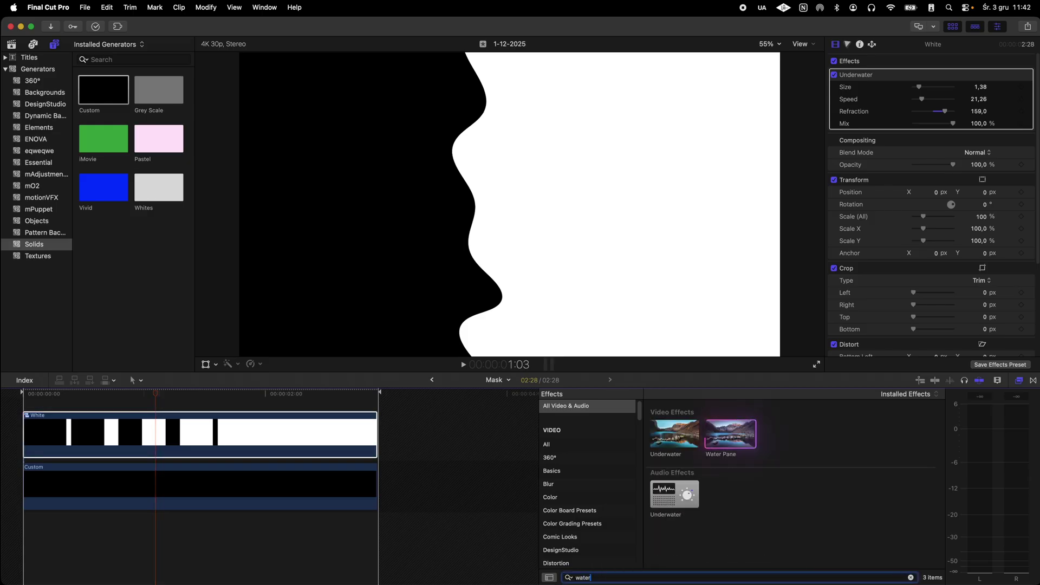
{"action": "left_click_drag", "start_coordinate": [718, 453], "coordinate": [168, 432]}
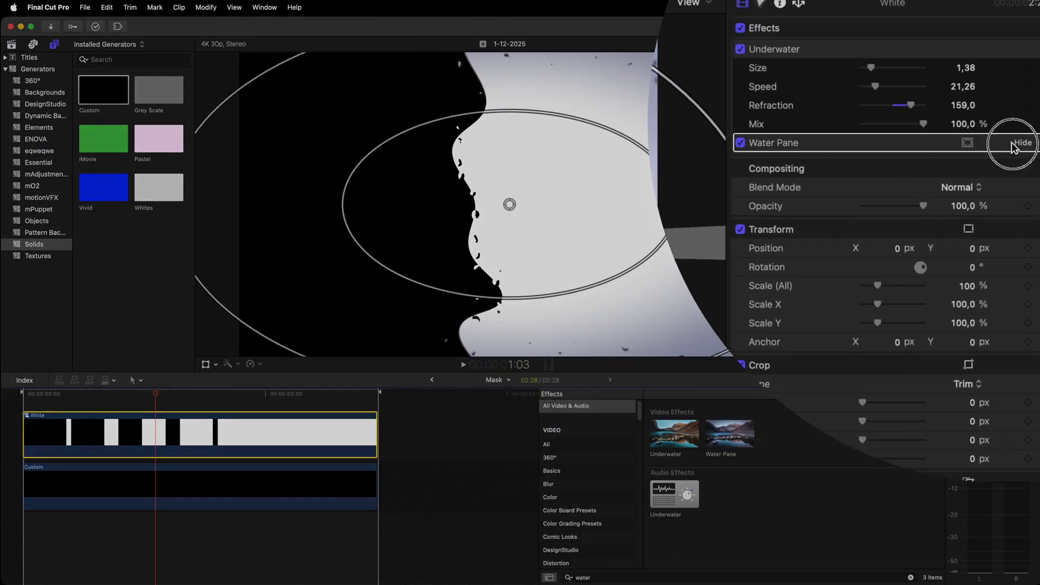
{"action": "left_click", "coordinate": [1013, 144]}
{"action": "left_click_drag", "start_coordinate": [909, 197], "coordinate": [837, 205]}
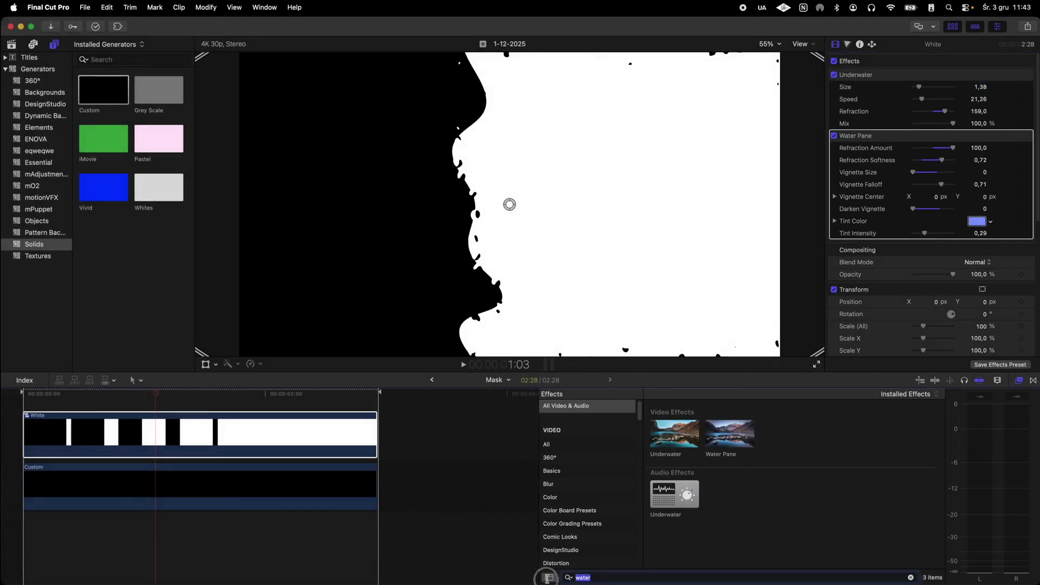
- Find the Fisheye video effect, apply it to the White clip and scrub through the mask animation
{"action": "type", "text": "fish"}
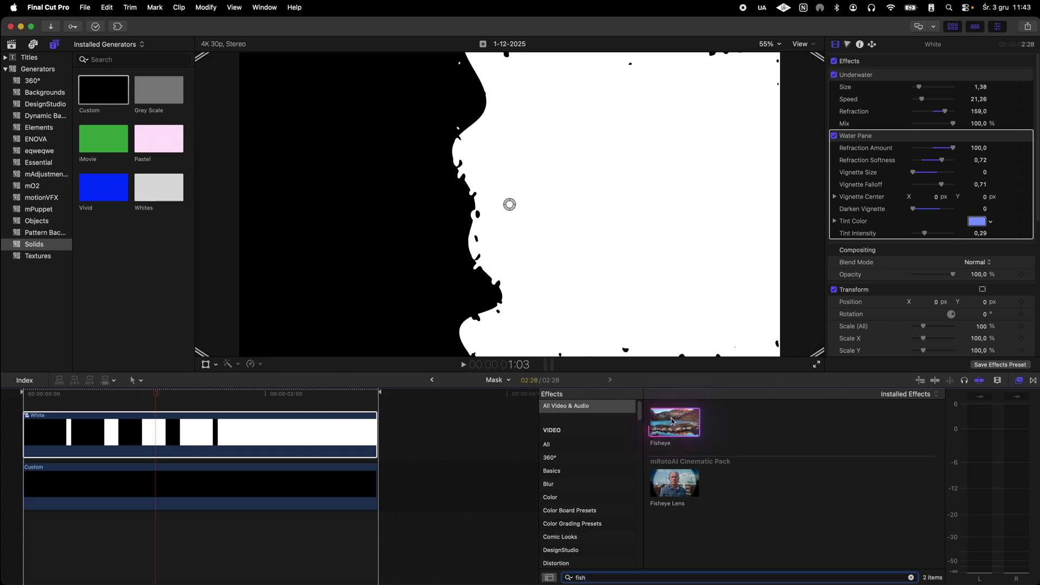
{"action": "left_click_drag", "start_coordinate": [672, 421], "coordinate": [198, 428]}
{"action": "left_click_drag", "start_coordinate": [156, 394], "coordinate": [44, 391]}
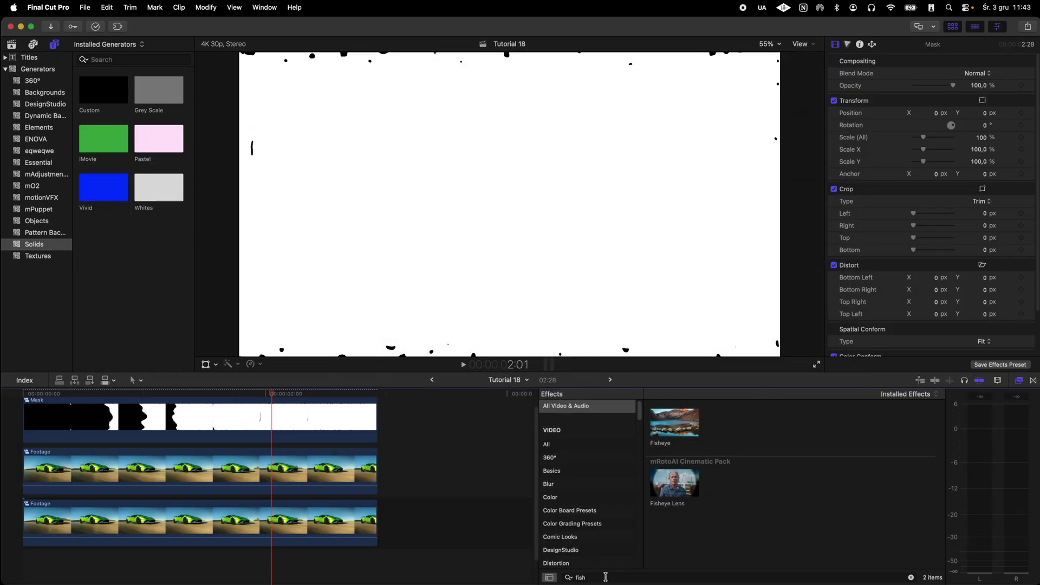
- In the Tutorial 18 project, find the Image Mask effect, apply it to the upper Footage clip and show its parameters
{"action": "type", "text": "e mask"}
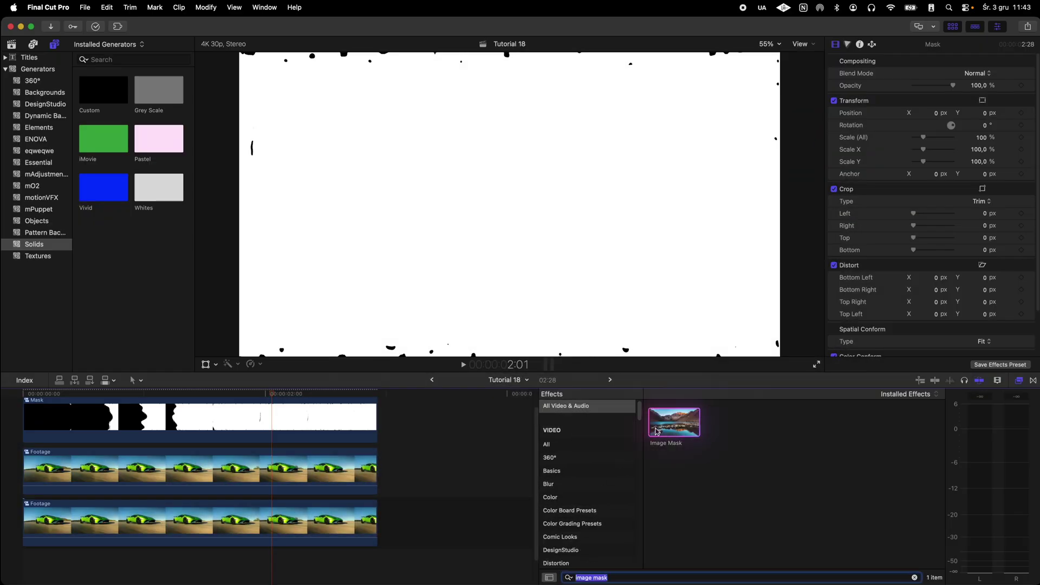
{"action": "left_click_drag", "start_coordinate": [443, 445], "coordinate": [347, 469]}
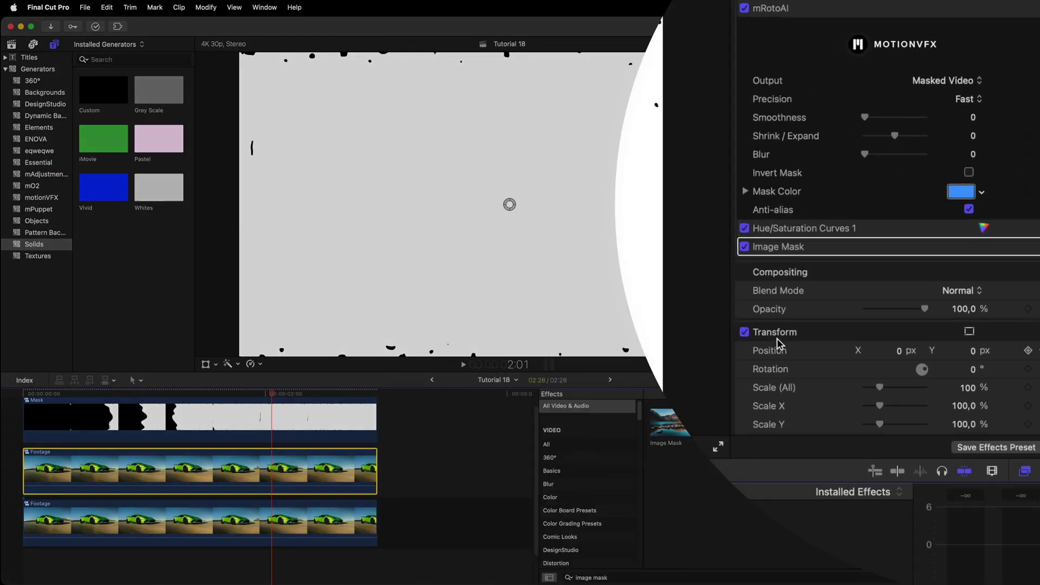
{"action": "left_click", "coordinate": [1021, 248]}
{"action": "scroll", "coordinate": [1022, 251], "scroll_direction": "down", "scroll_amount": 2}
- Use the Mask compound clip as the Image Mask source and set the Source Channel to Luminance
{"action": "left_click", "coordinate": [937, 237]}
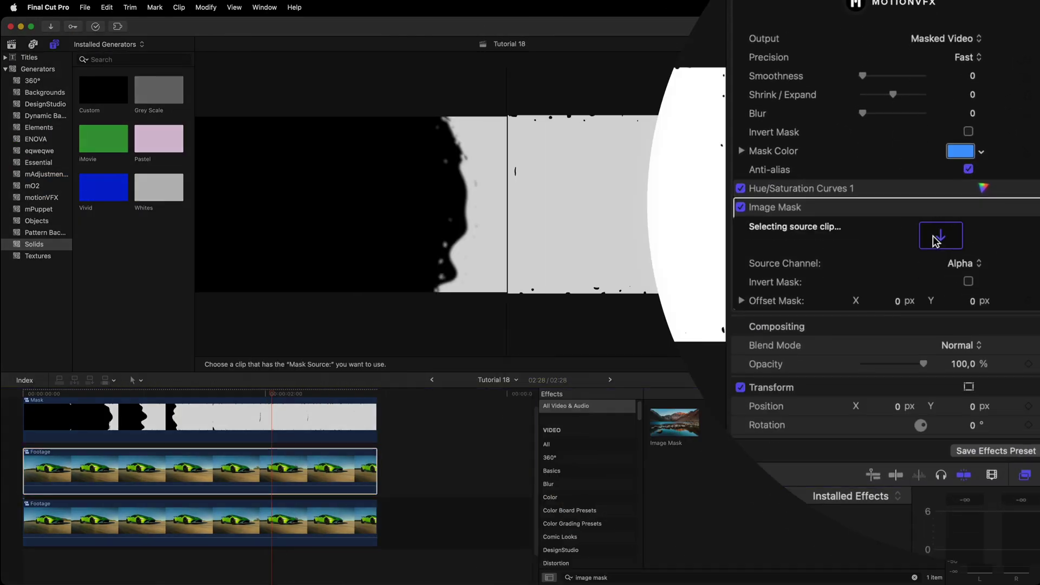
{"action": "left_click", "coordinate": [25, 423]}
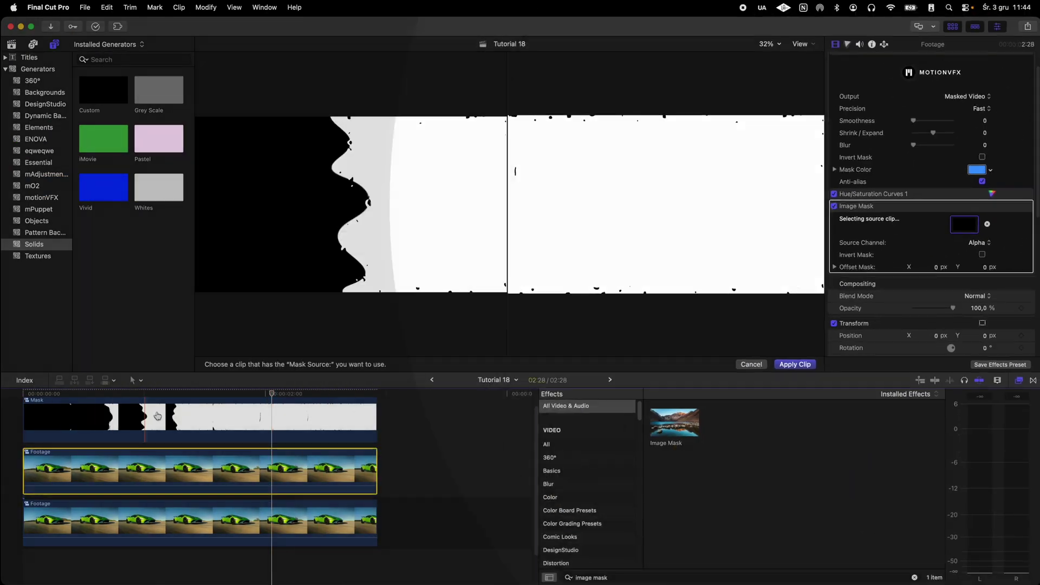
{"action": "left_click", "coordinate": [795, 364]}
{"action": "left_click", "coordinate": [980, 244]}
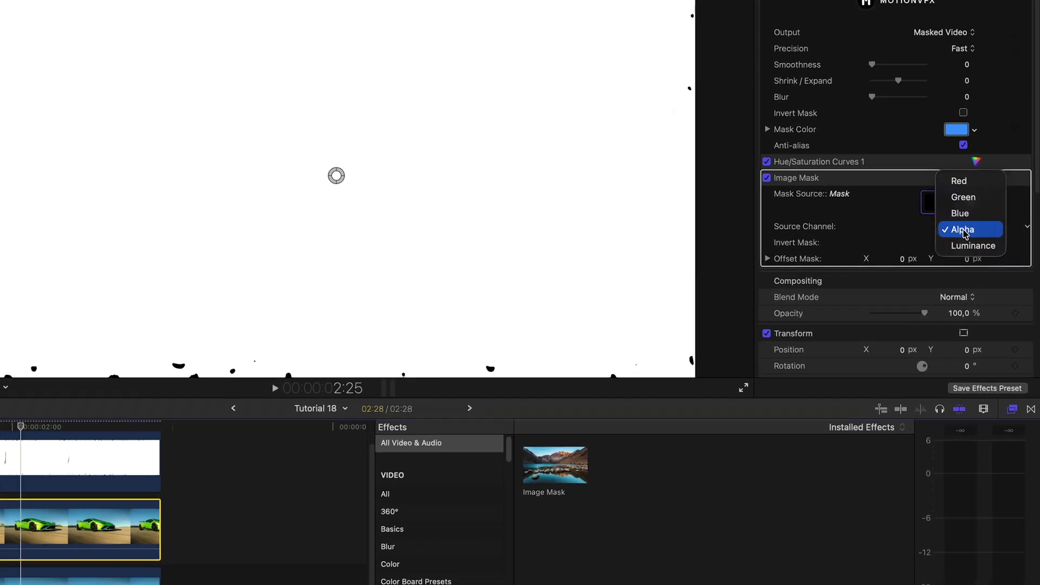
{"action": "left_click", "coordinate": [968, 242]}
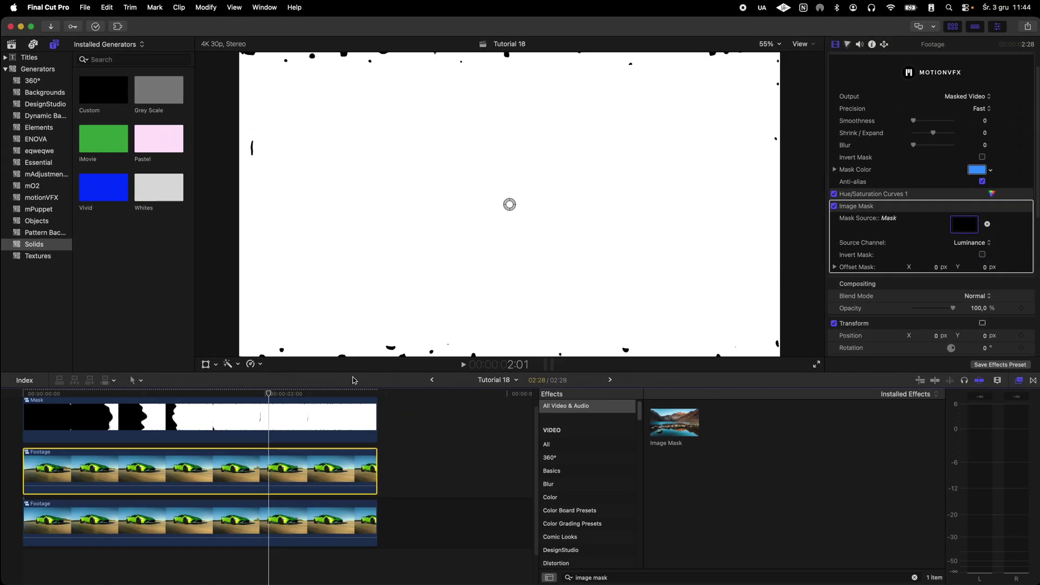
- Disable the Mask compound clip in the timeline and scrub through the color wipe on the car
{"action": "left_click", "coordinate": [269, 417]}
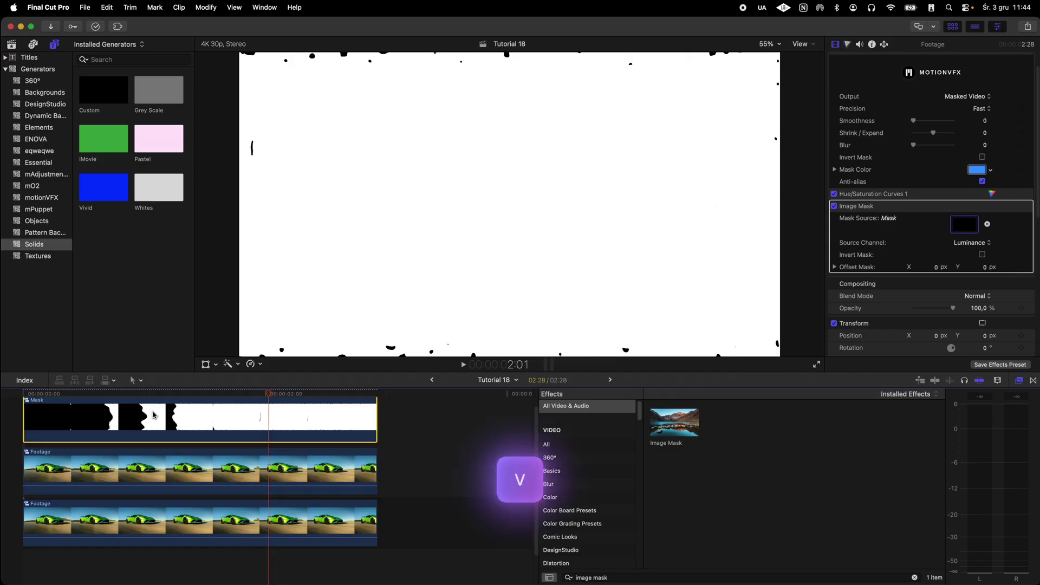
{"action": "key", "text": "v"}
{"action": "left_click_drag", "start_coordinate": [154, 394], "coordinate": [126, 406]}
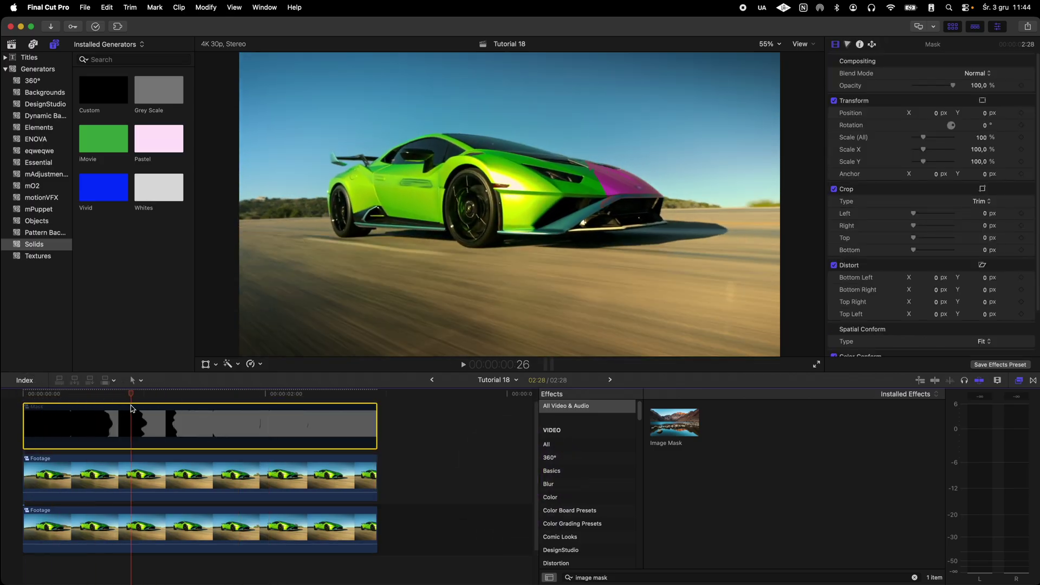
- Inside the Mask compound clip, set the Underwater effect's Size to 0.28 and Refraction to 133, and preview the wipe in the project
{"action": "double_click", "coordinate": [126, 405]}
{"action": "left_click_drag", "start_coordinate": [918, 86], "coordinate": [900, 100]}
{"action": "left_click", "coordinate": [433, 379]}
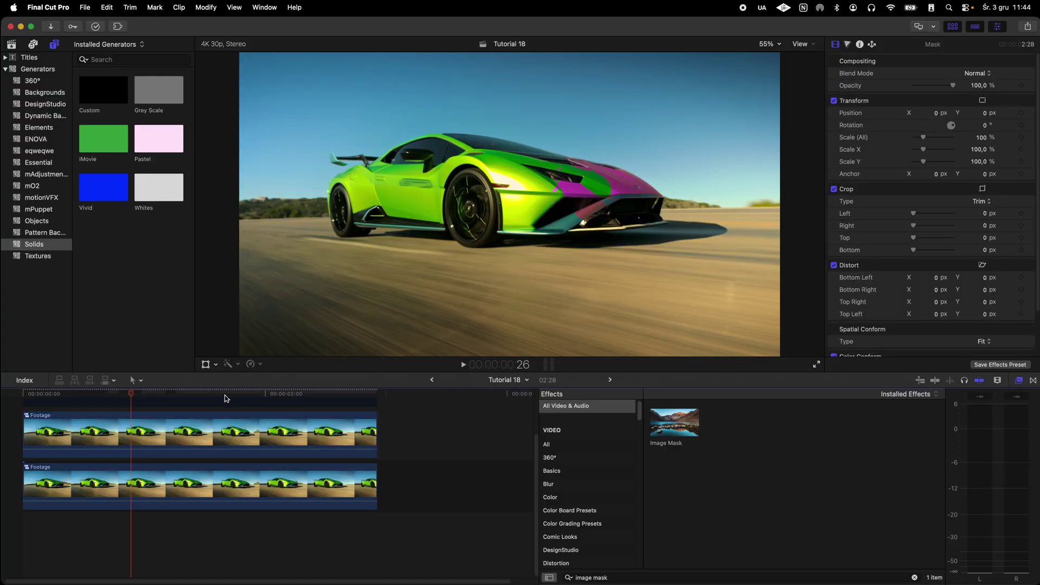
{"action": "mouse_move", "coordinate": [127, 399]}
{"action": "left_mouse_down"}
{"action": "mouse_move", "coordinate": [21, 397]}
{"action": "mouse_move", "coordinate": [139, 409]}
{"action": "left_mouse_up"}
{"action": "key", "text": "space"}
{"action": "key", "text": "space"}
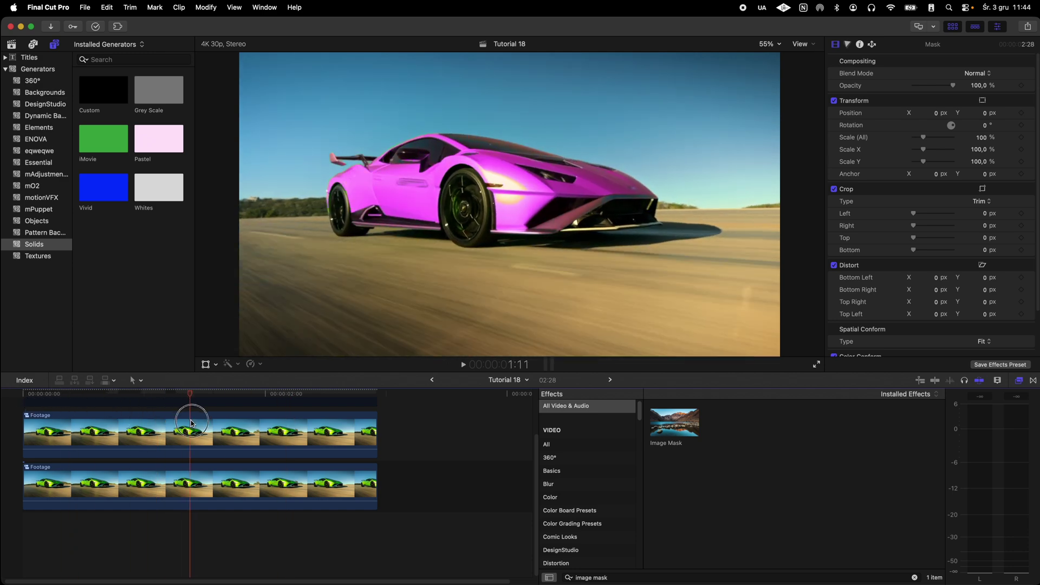
- Find the Gaussian blur effect and apply it to the White clip inside the Mask compound clip
{"action": "left_click", "coordinate": [175, 394]}
{"action": "double_click", "coordinate": [170, 422]}
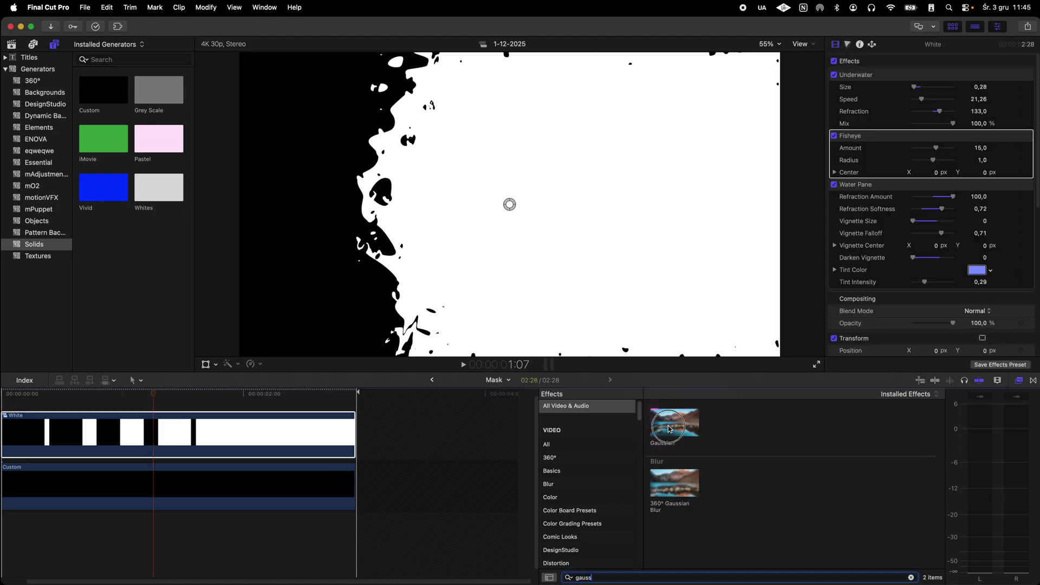
{"action": "left_click_drag", "start_coordinate": [670, 429], "coordinate": [251, 437]}
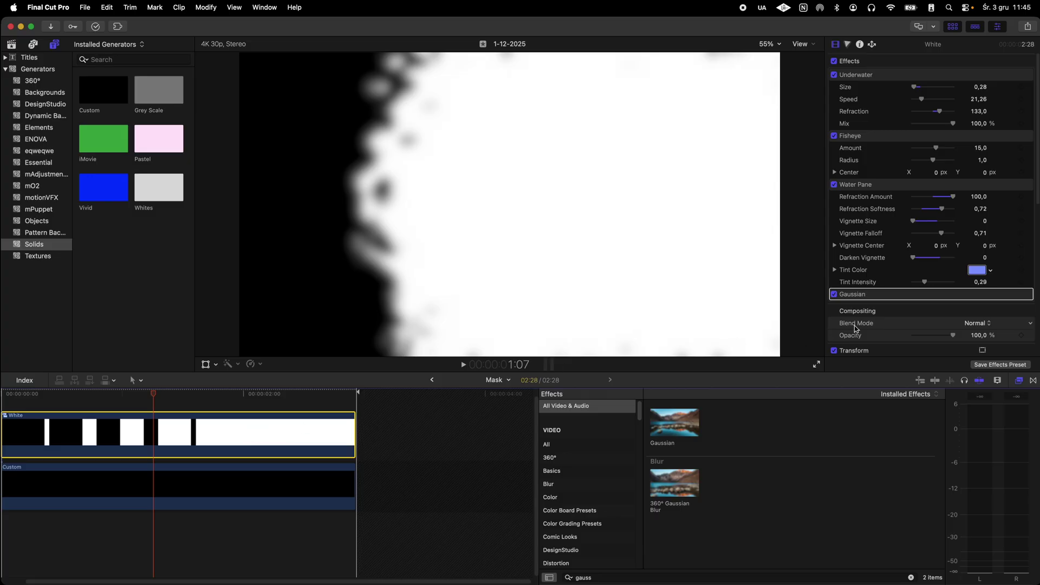
- Set the Gaussian effect's Amount to 8.6 on the White clip and return to the Tutorial 18 project
{"action": "left_click", "coordinate": [1014, 295]}
{"action": "left_click_drag", "start_coordinate": [940, 270], "coordinate": [919, 262]}
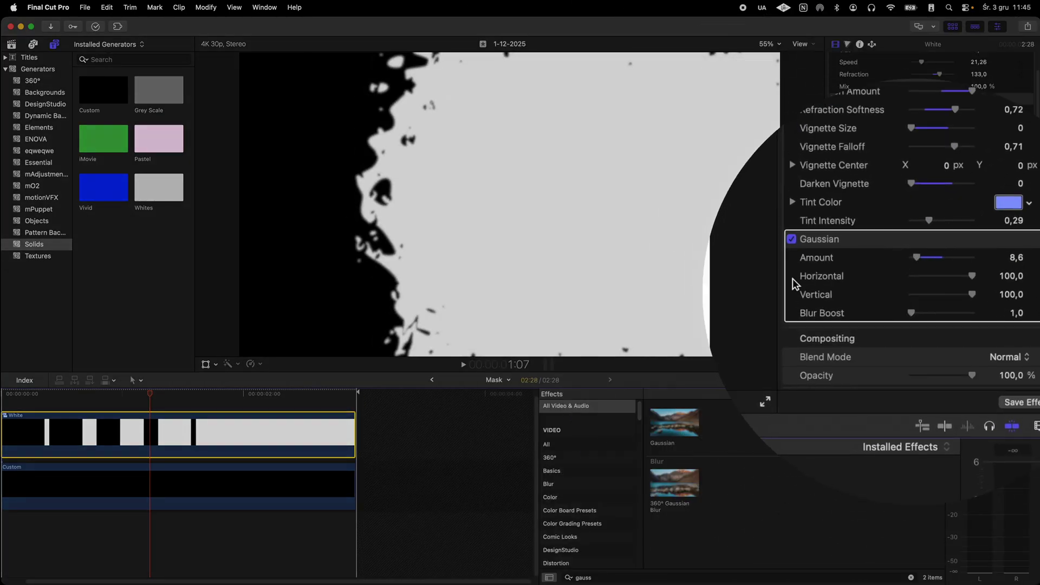
{"action": "left_click", "coordinate": [432, 379]}
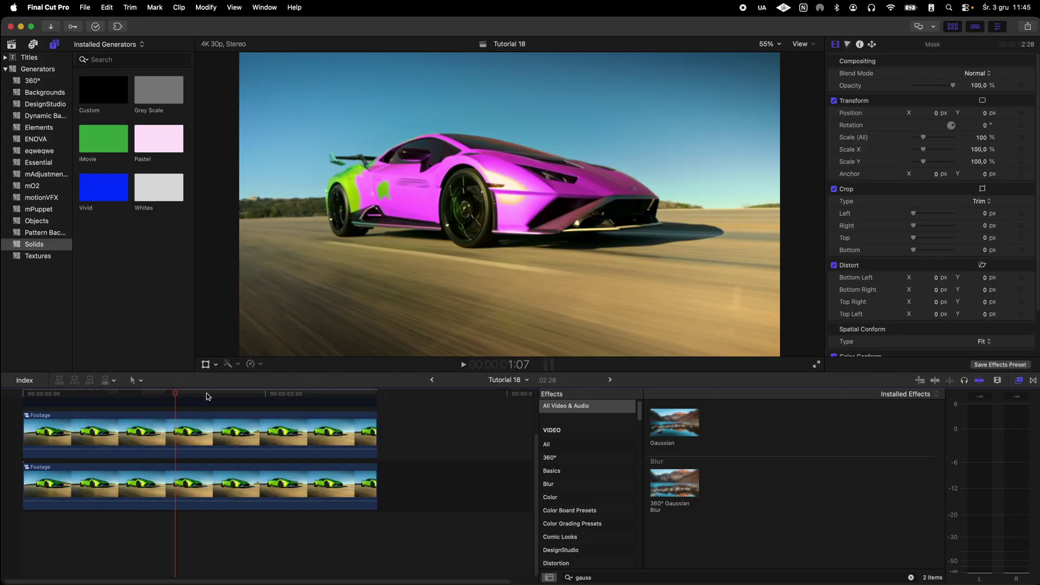
- Duplicate the masked, recolored Footage clip onto a layer directly above it
{"action": "mouse_move", "coordinate": [167, 395]}
{"action": "left_mouse_down"}
{"action": "mouse_move", "coordinate": [139, 395]}
{"action": "mouse_move", "coordinate": [162, 399]}
{"action": "left_mouse_up"}
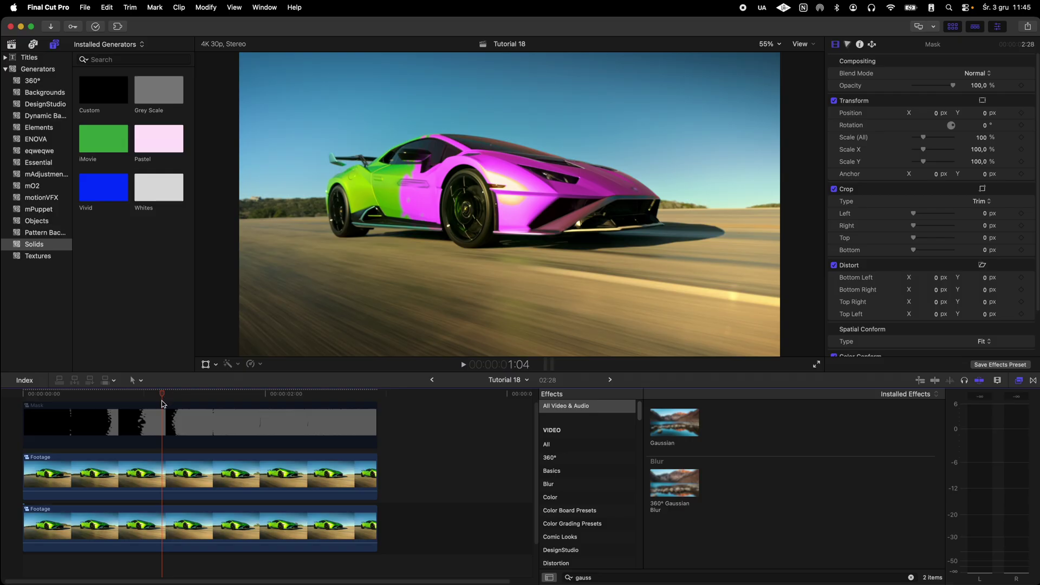
{"action": "left_click_drag", "start_coordinate": [168, 478], "coordinate": [167, 416]}
{"action": "left_click", "coordinate": [165, 398]}
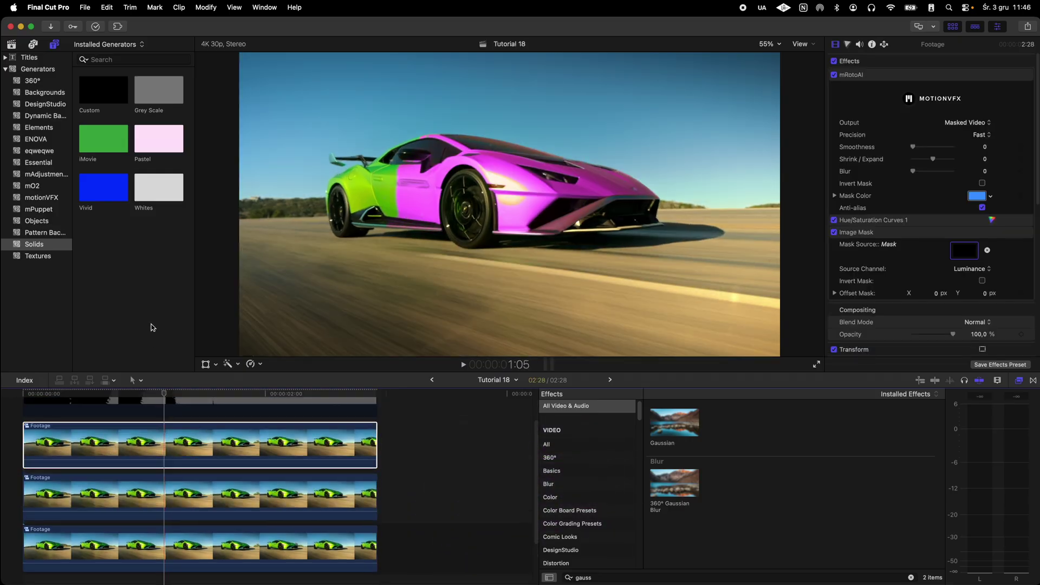
- Search mExtension for radiant and apply the mRotoAI Radiant Riff style to the top Footage clip
{"action": "left_click", "coordinate": [117, 27]}
{"action": "left_click", "coordinate": [92, 46]}
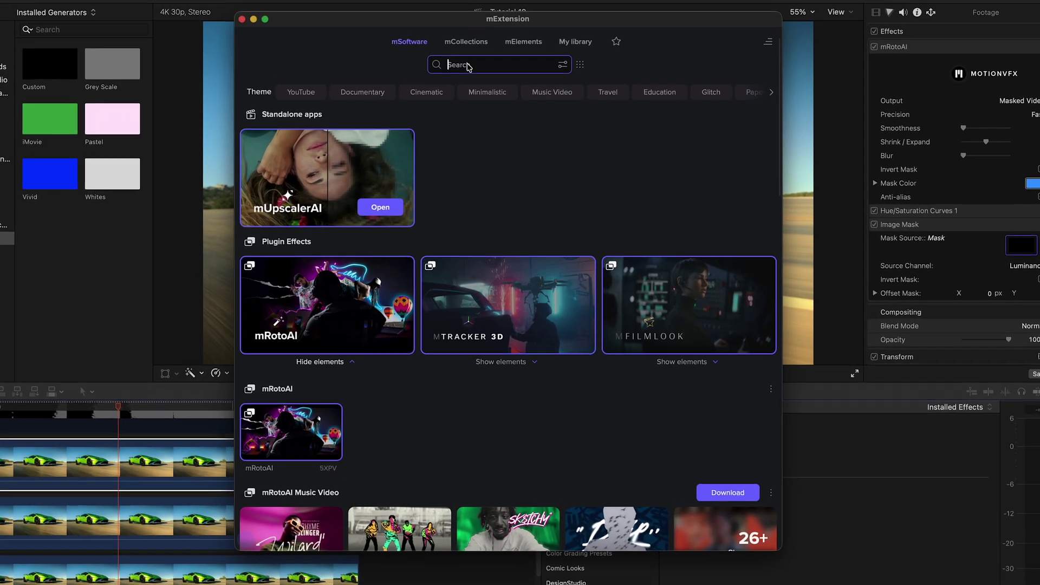
{"action": "type", "text": "radian"}
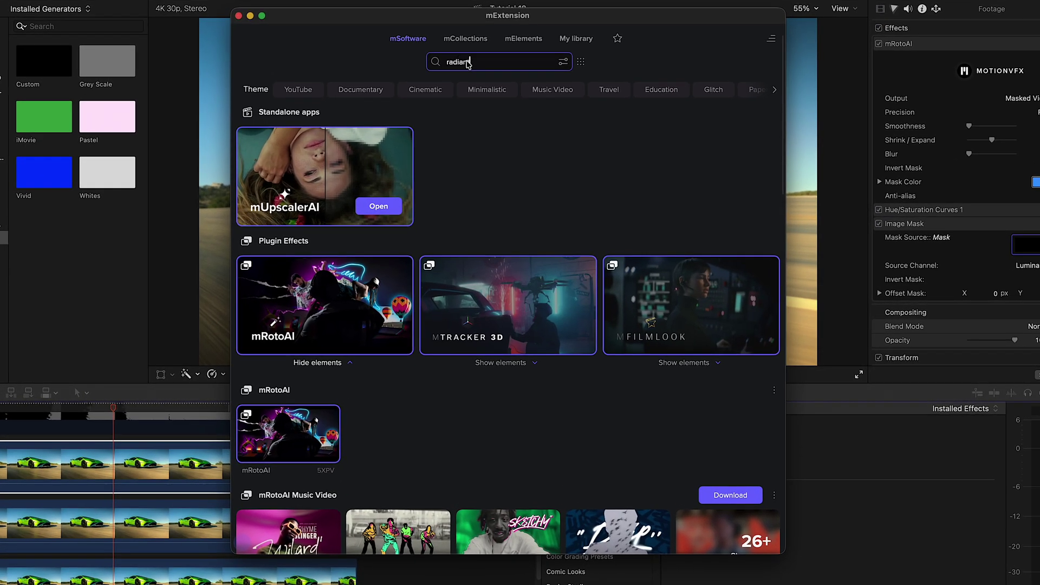
{"action": "type", "text": "t"}
{"action": "left_click_drag", "start_coordinate": [292, 160], "coordinate": [114, 463]}
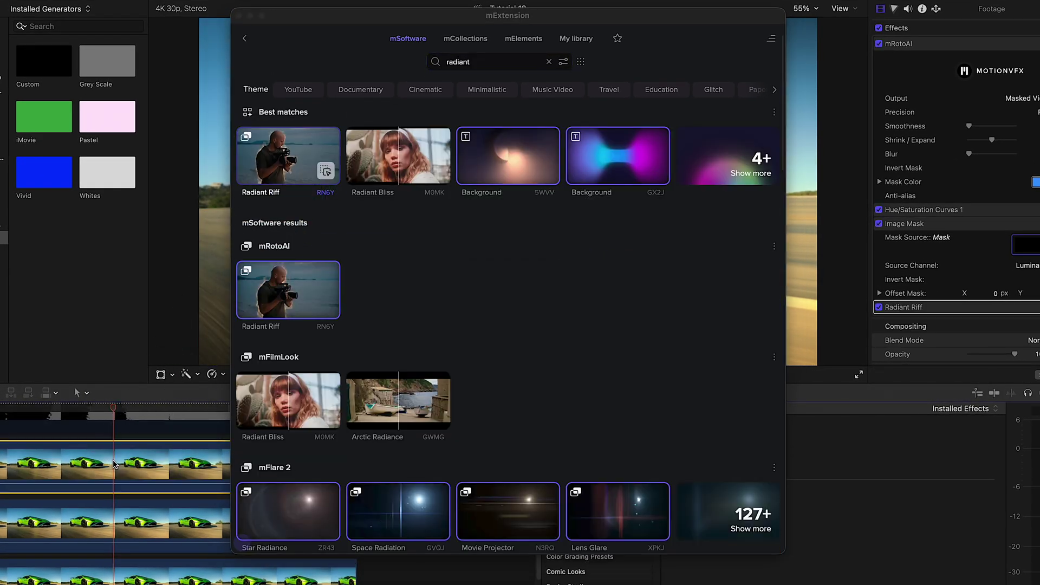
- Browse the full mRotoAI Styles 2 set in mExtension and apply the Techno Glow style to the top Footage clip
{"action": "left_click", "coordinate": [282, 222]}
{"action": "left_click", "coordinate": [399, 37]}
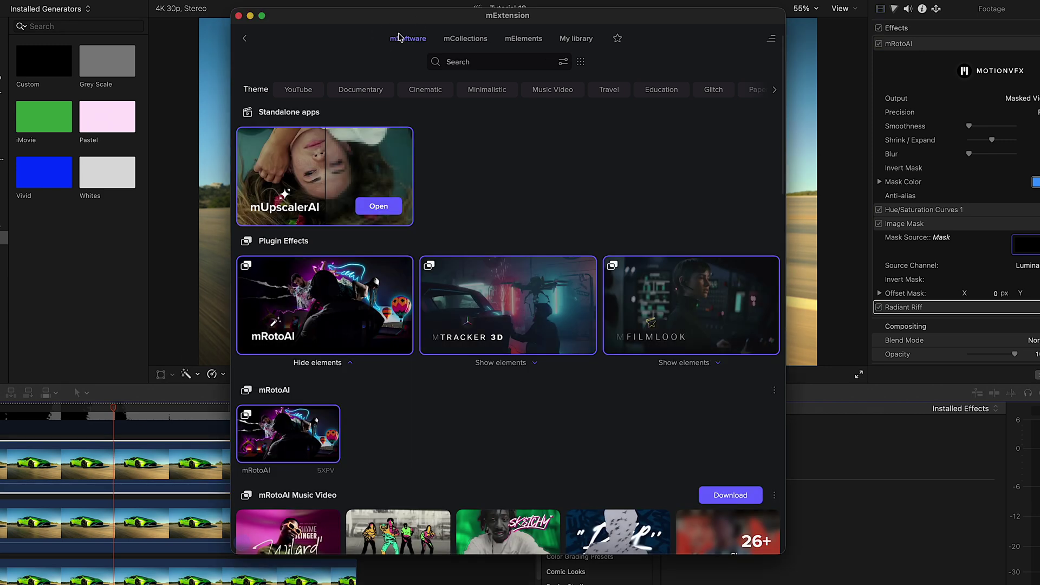
{"action": "scroll", "coordinate": [356, 313], "scroll_direction": "down", "scroll_amount": 10}
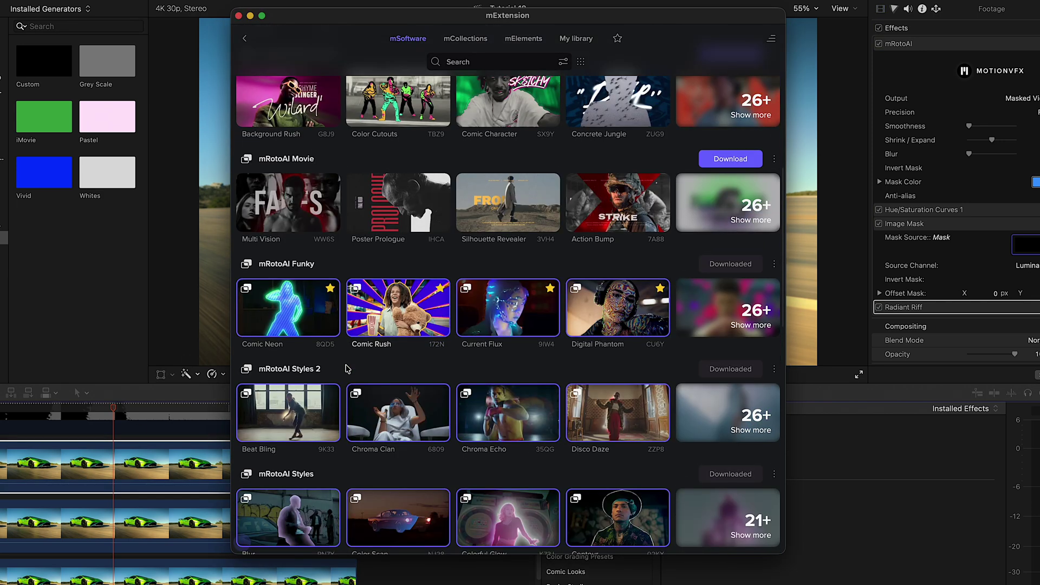
{"action": "left_click", "coordinate": [728, 413]}
{"action": "scroll", "coordinate": [713, 467], "scroll_direction": "down", "scroll_amount": 5}
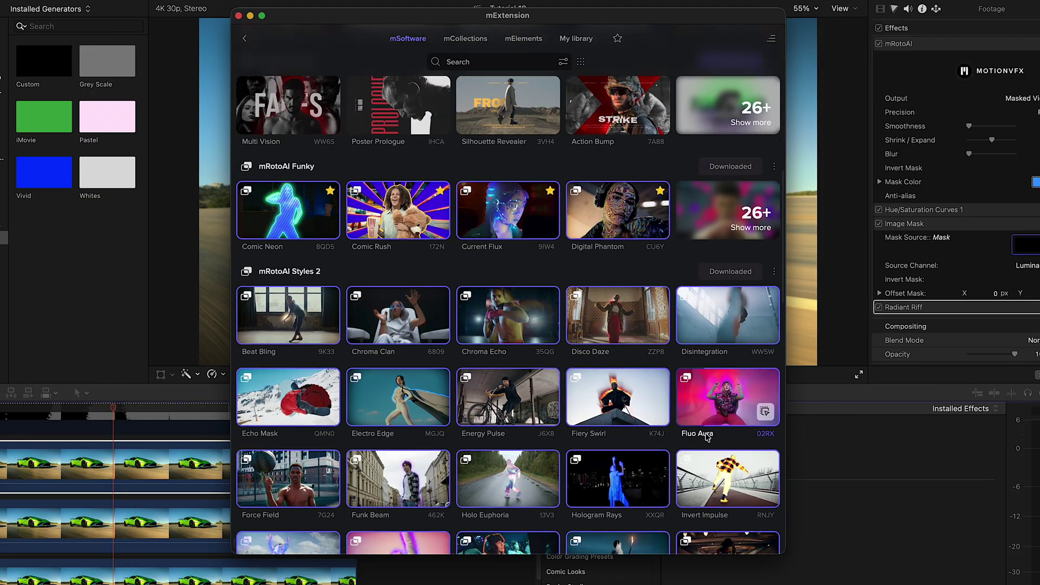
{"action": "scroll", "coordinate": [713, 467], "scroll_direction": "down", "scroll_amount": 3}
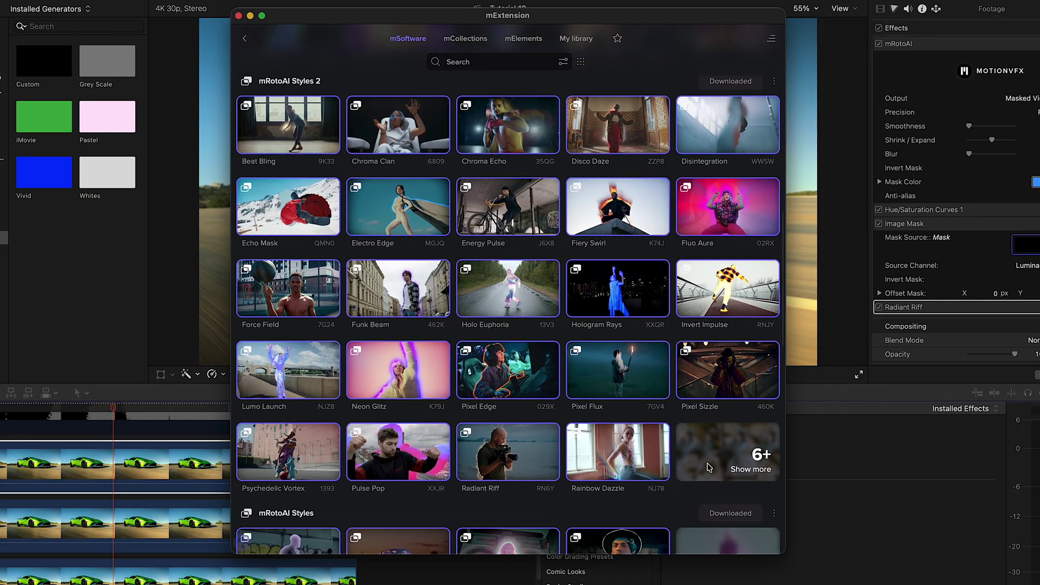
{"action": "scroll", "coordinate": [710, 467], "scroll_direction": "down", "scroll_amount": 2}
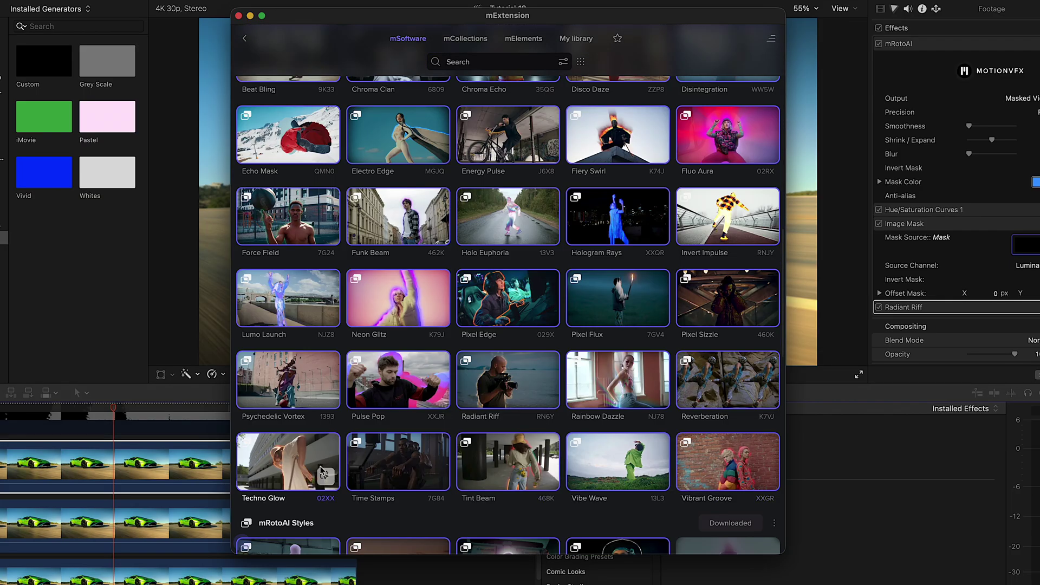
{"action": "left_click_drag", "start_coordinate": [294, 464], "coordinate": [138, 461]}
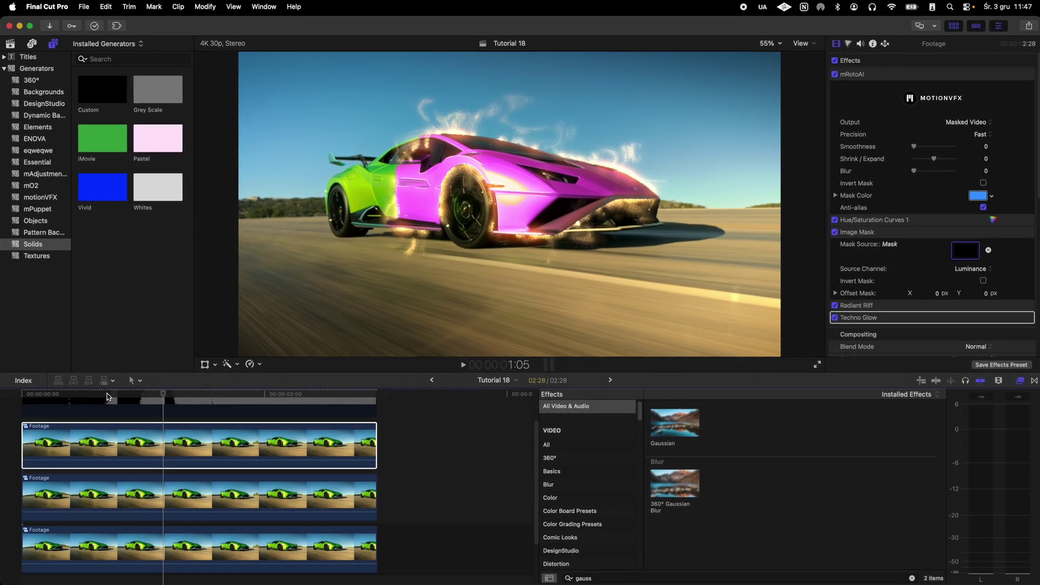
- Keyframe the top Footage clip's Opacity at 100% at frame 28 and at 0% at 1:09
{"action": "left_click_drag", "start_coordinate": [50, 396], "coordinate": [137, 413]}
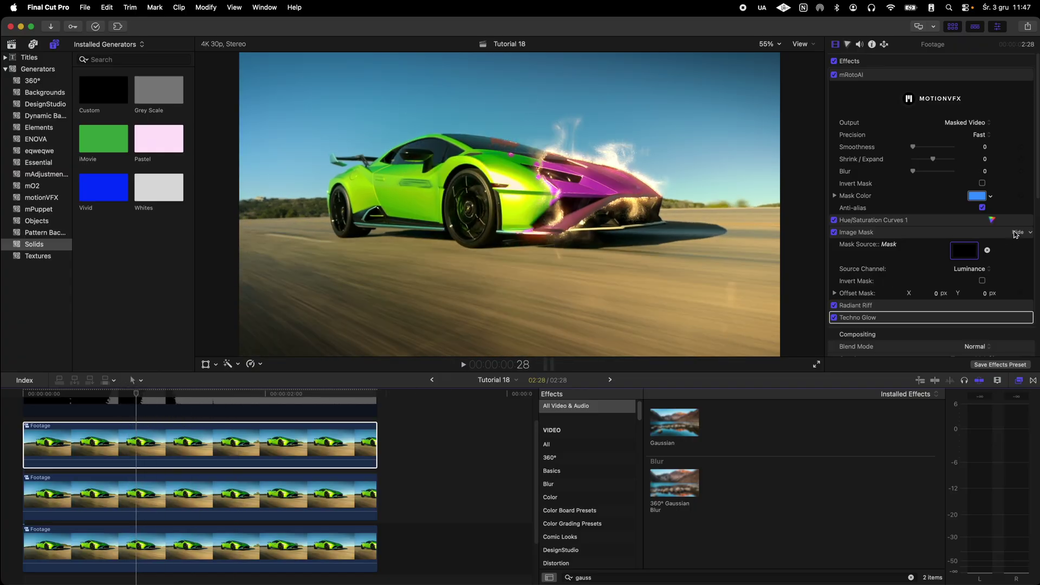
{"action": "left_click", "coordinate": [1015, 233]}
{"action": "left_click", "coordinate": [1014, 75]}
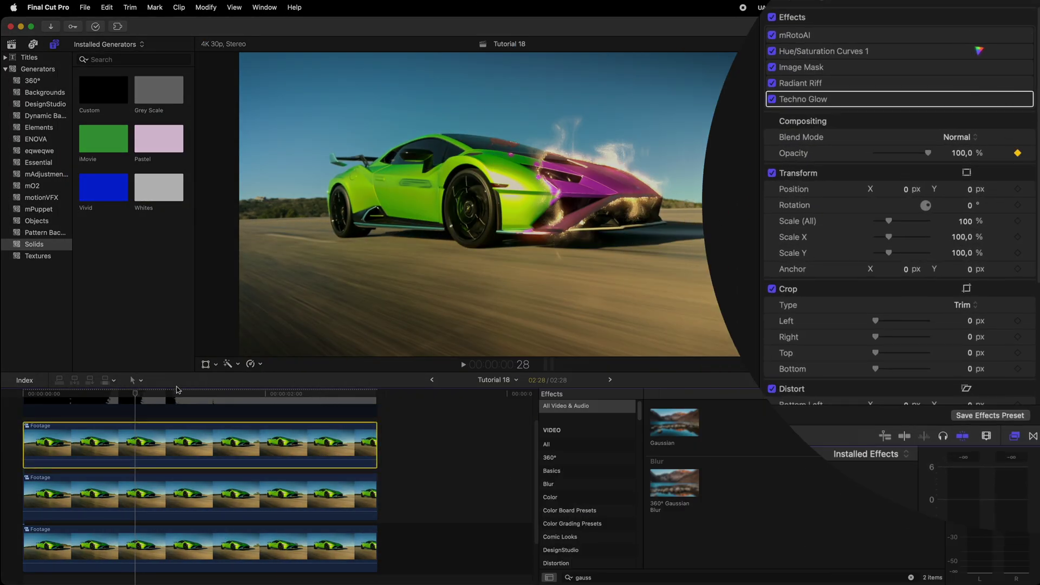
{"action": "left_click_drag", "start_coordinate": [135, 394], "coordinate": [180, 394]}
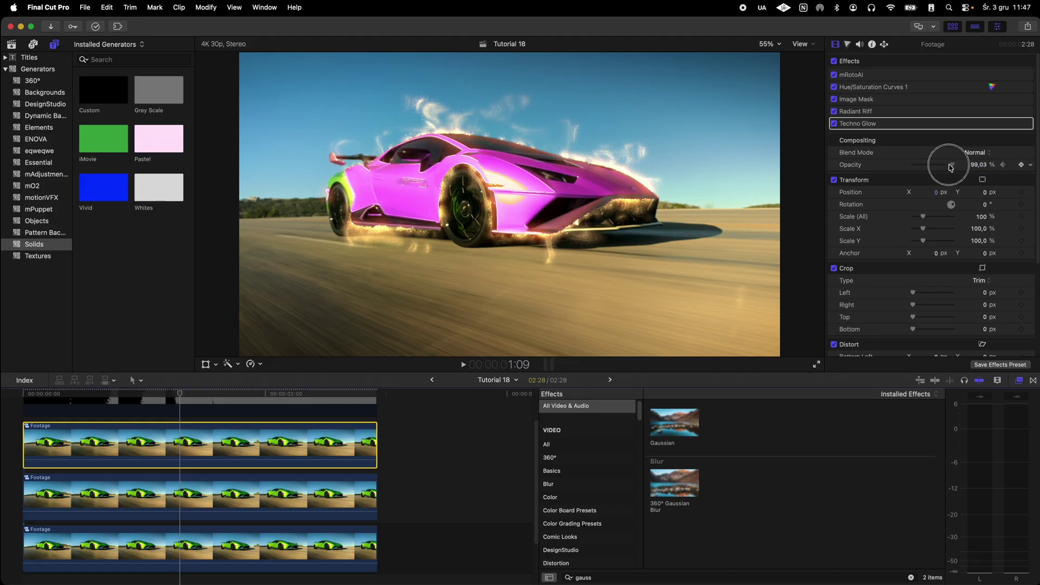
{"action": "left_click_drag", "start_coordinate": [951, 167], "coordinate": [909, 167]}
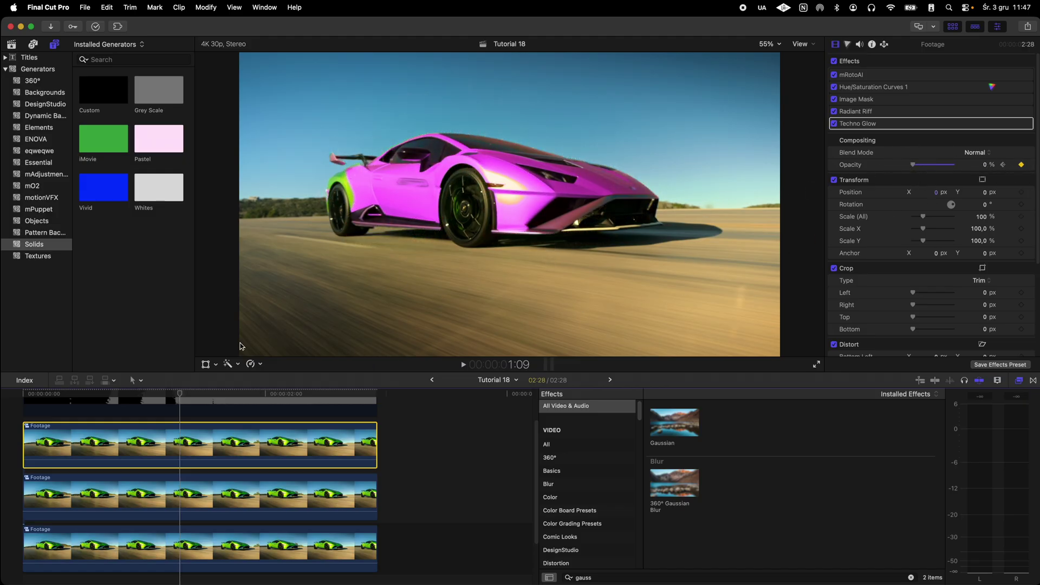
- Show the top Footage clip's video animation, set the Opacity curve between its two keyframes to Ease, and play back the fade
{"action": "right_click", "coordinate": [105, 434]}
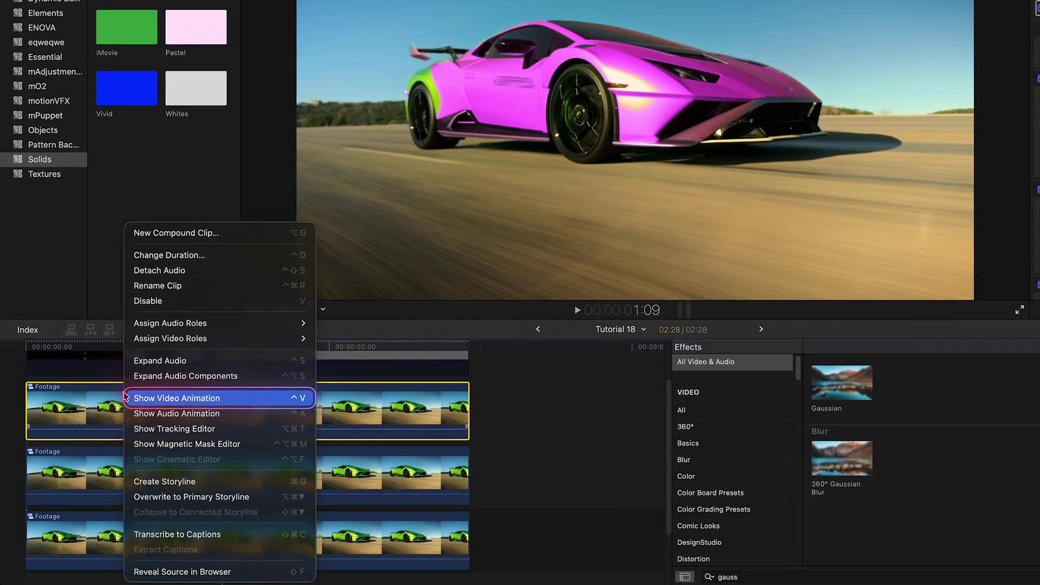
{"action": "left_click", "coordinate": [134, 397]}
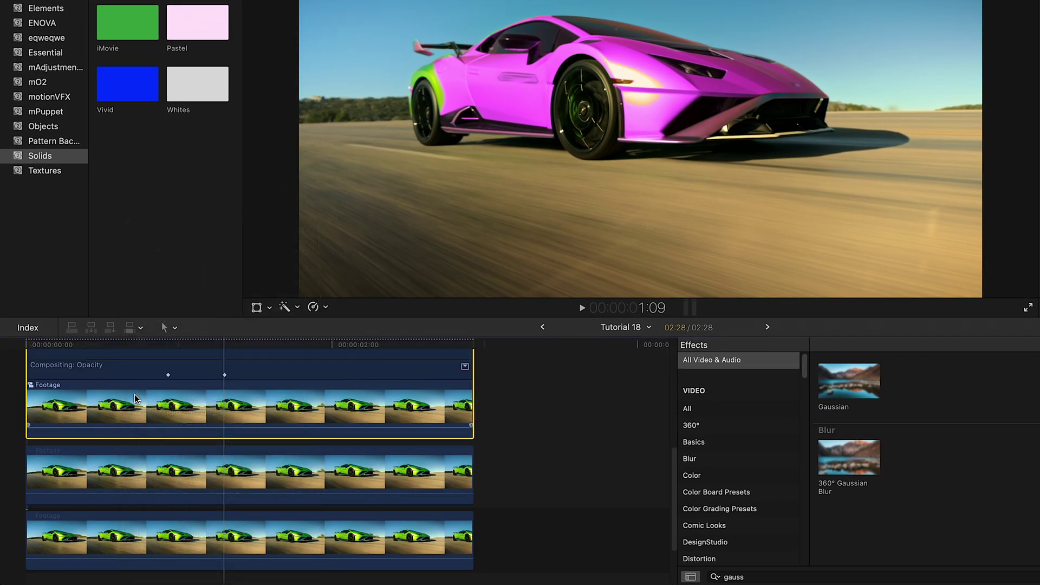
{"action": "double_click", "coordinate": [201, 378]}
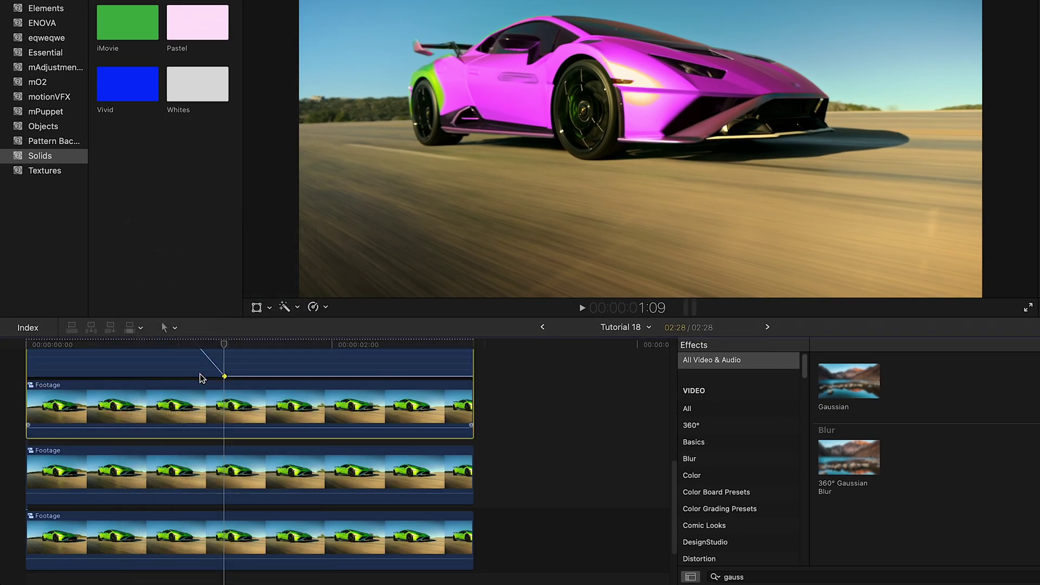
{"action": "right_click", "coordinate": [194, 412]}
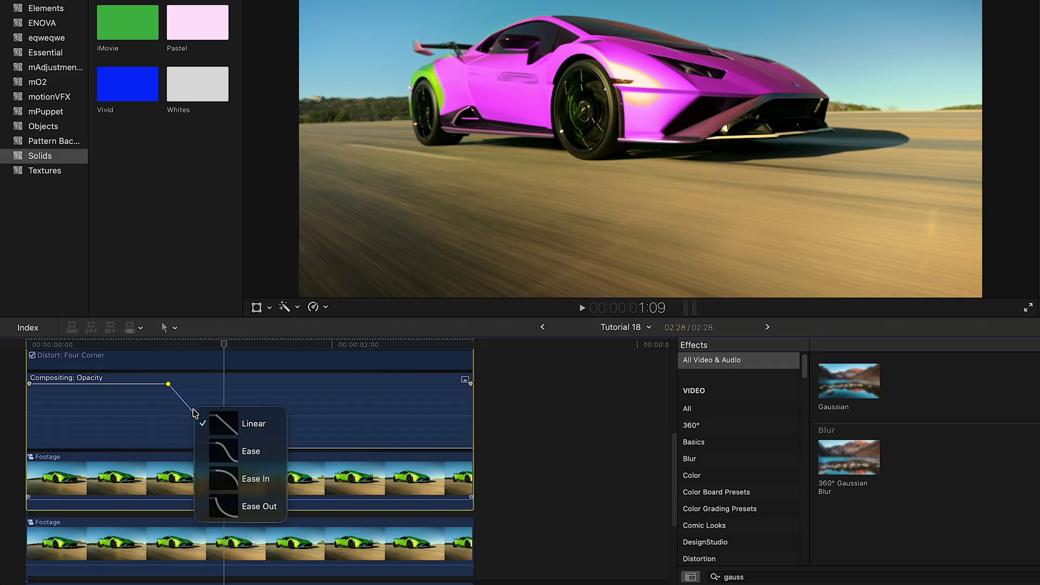
{"action": "left_click", "coordinate": [235, 450]}
{"action": "left_click_drag", "start_coordinate": [188, 344], "coordinate": [14, 345]}
{"action": "key", "text": "space"}
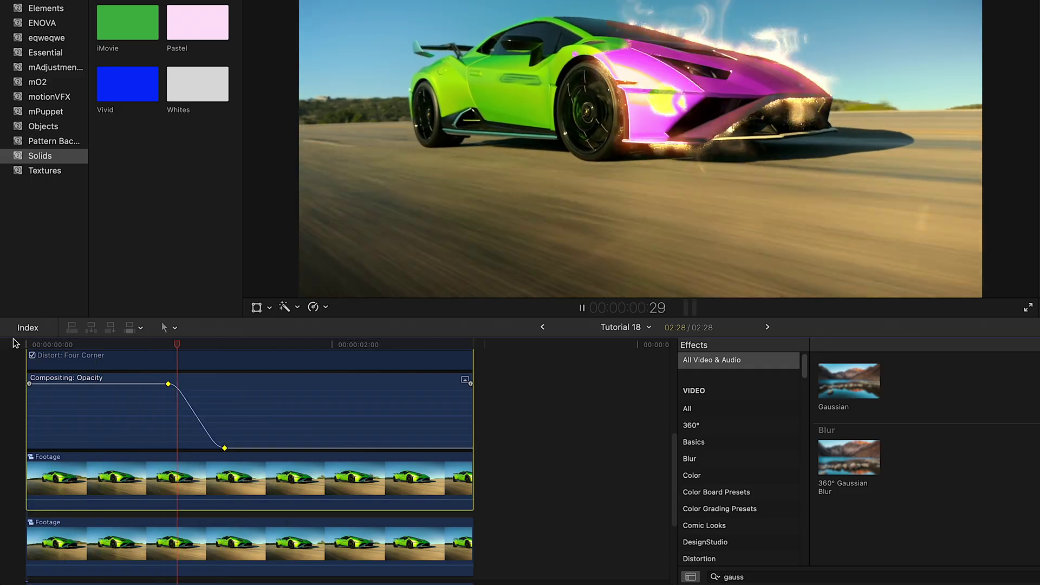
{"action": "left_click", "coordinate": [145, 345]}
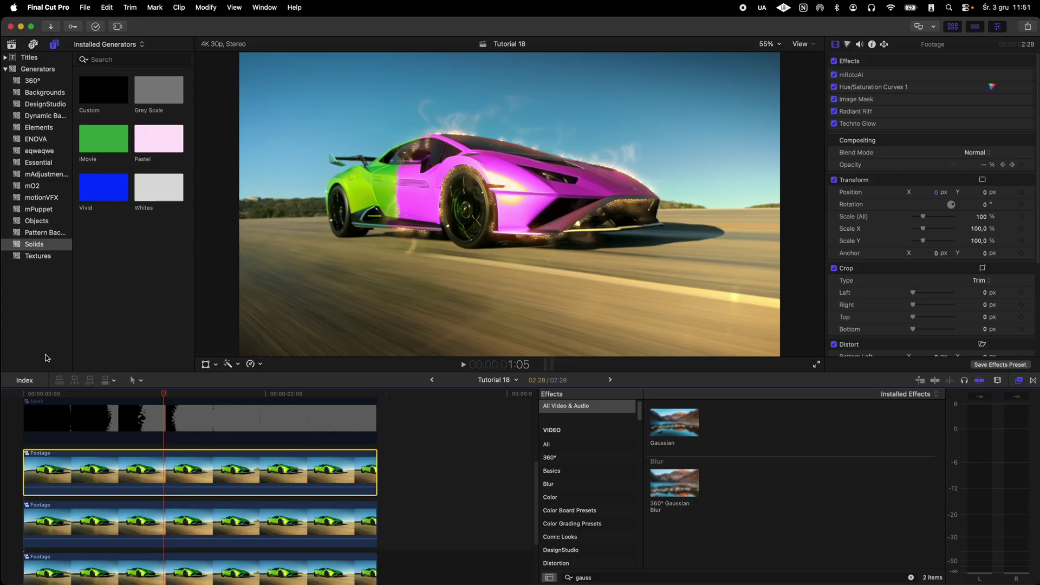
- Search mExtension for madjustment layer, place the Adjustment Layer above the Mask clip, and cut off its part after 1:11
{"action": "left_click", "coordinate": [111, 49]}
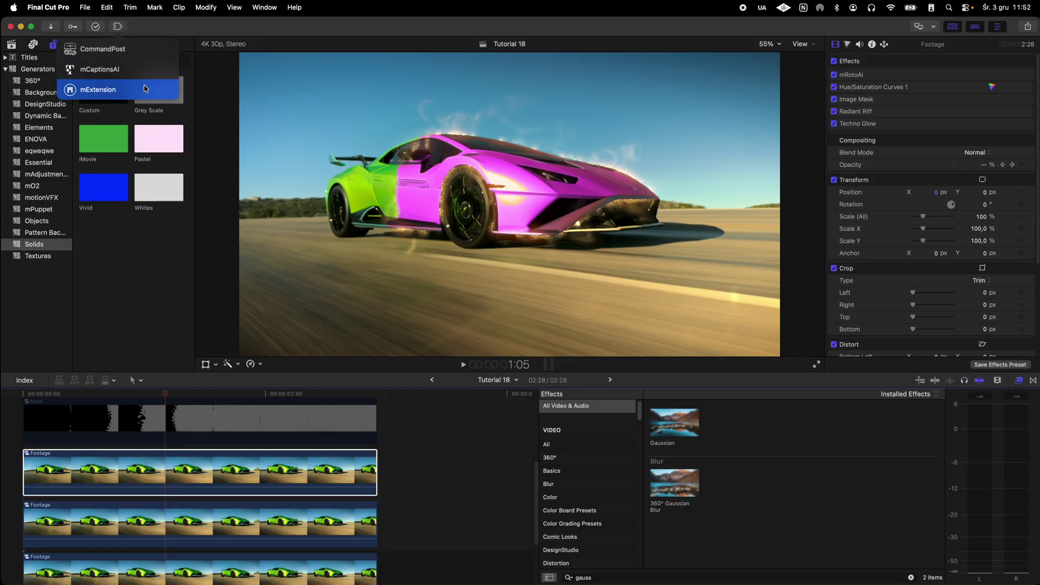
{"action": "left_click", "coordinate": [127, 90]}
{"action": "left_click", "coordinate": [468, 68]}
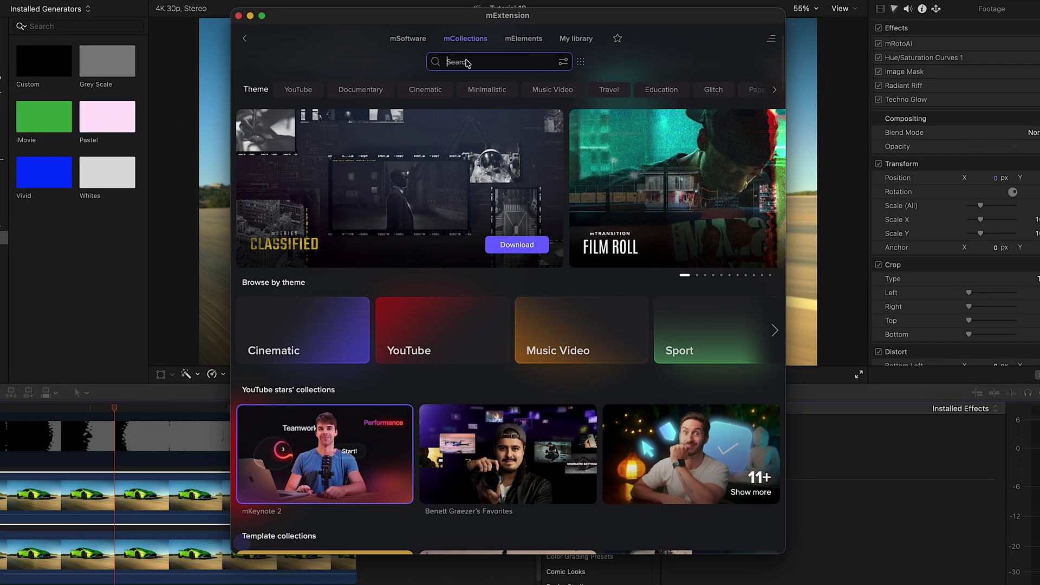
{"action": "type", "text": "madjustment layer"}
{"action": "key", "text": "Return"}
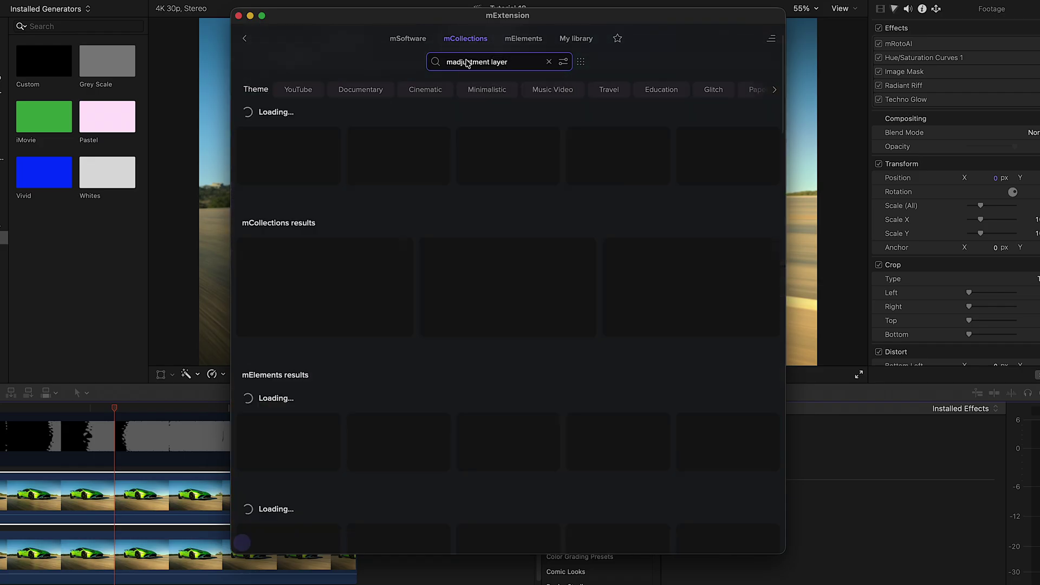
{"action": "left_click_drag", "start_coordinate": [295, 163], "coordinate": [189, 393]}
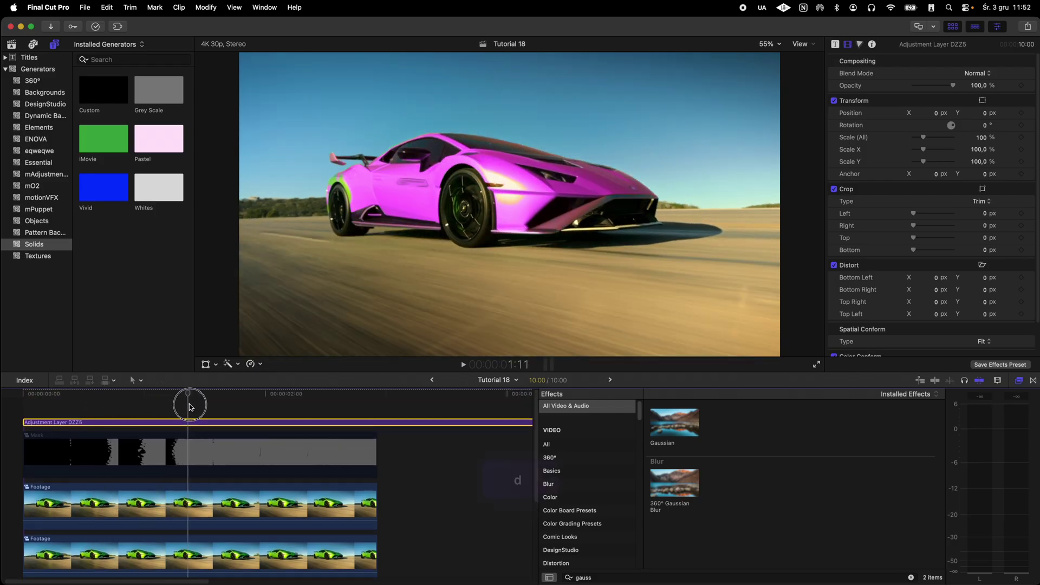
{"action": "key", "text": "super+b"}
{"action": "key", "text": "Delete"}
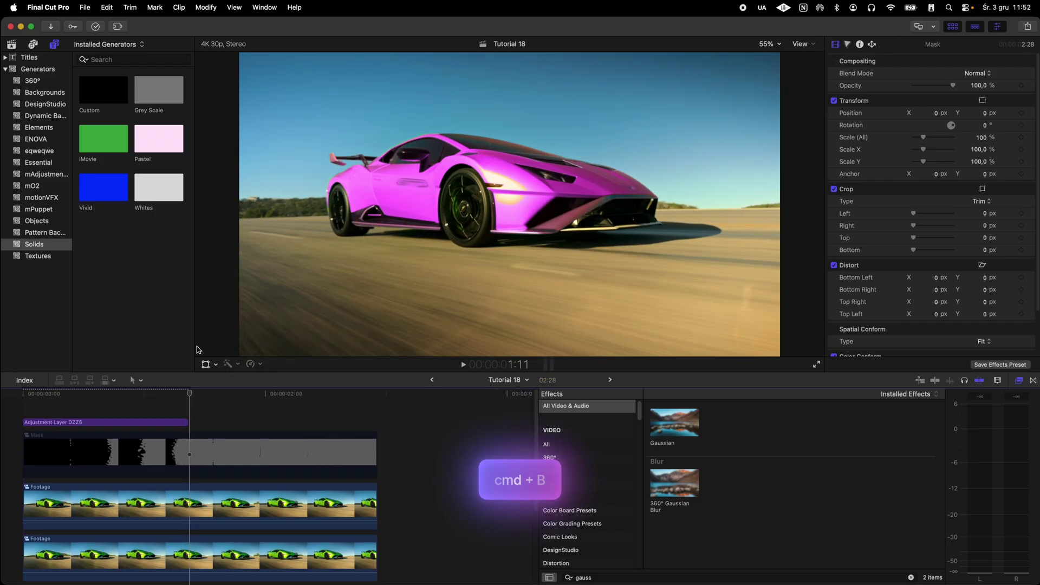
- Search mExtension for motion blur, apply Motion Blur AI to the Adjustment Layer, and close mExtension
{"action": "left_click", "coordinate": [151, 87]}
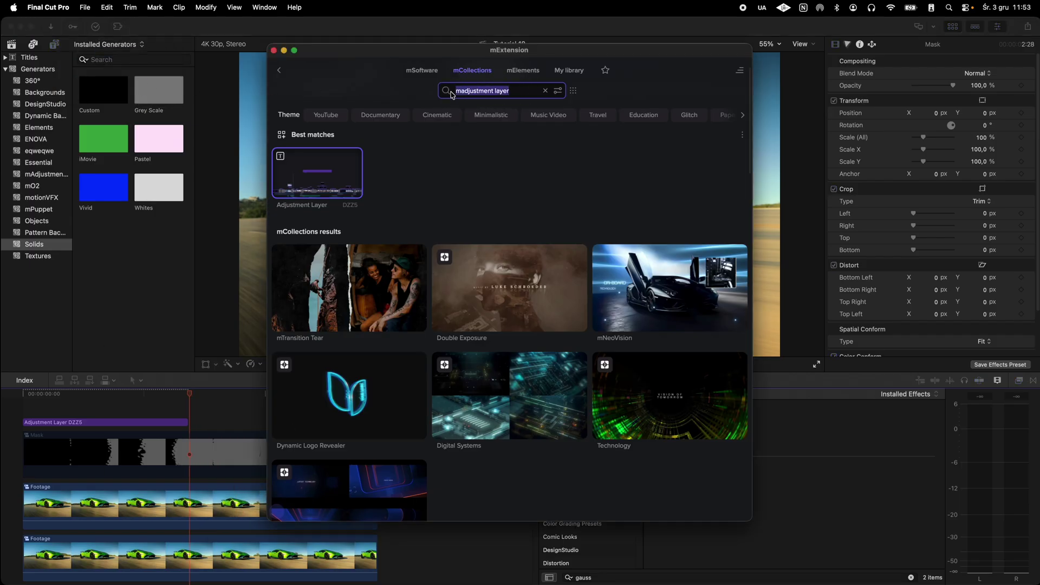
{"action": "type", "text": "ur"}
{"action": "key", "text": "Return"}
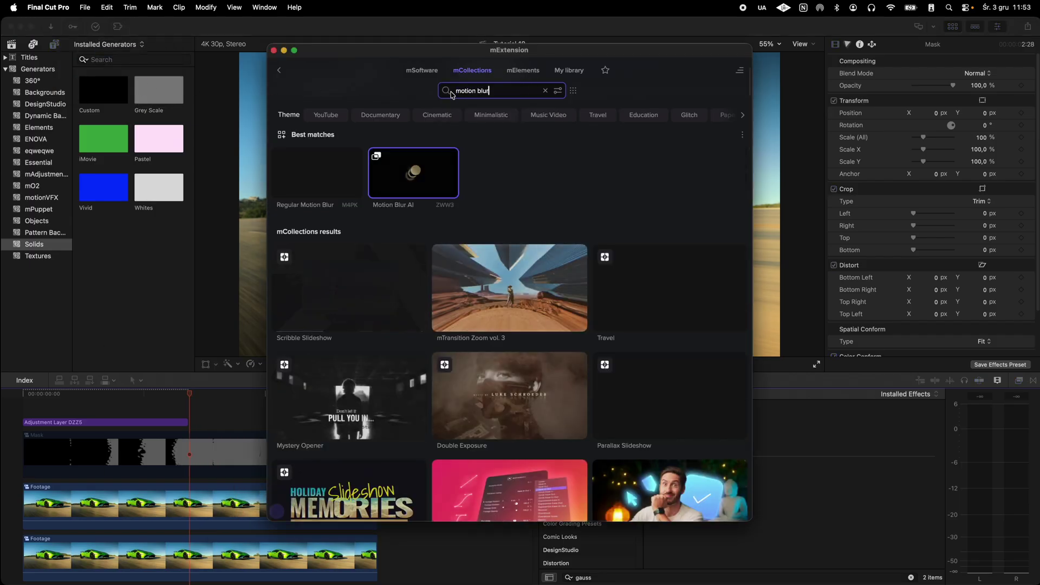
{"action": "left_click_drag", "start_coordinate": [413, 172], "coordinate": [89, 423]}
{"action": "left_click", "coordinate": [275, 50]}
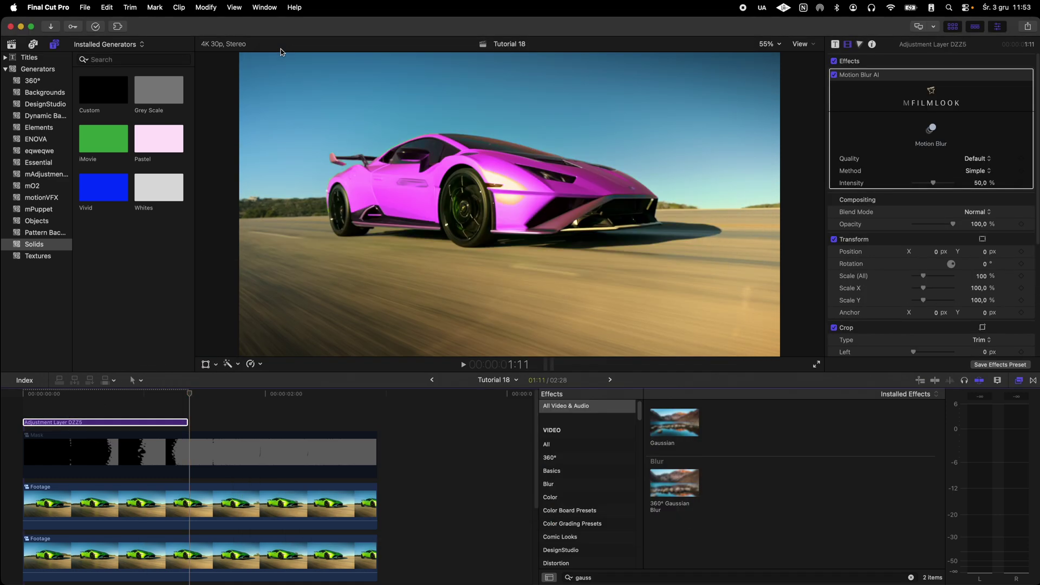